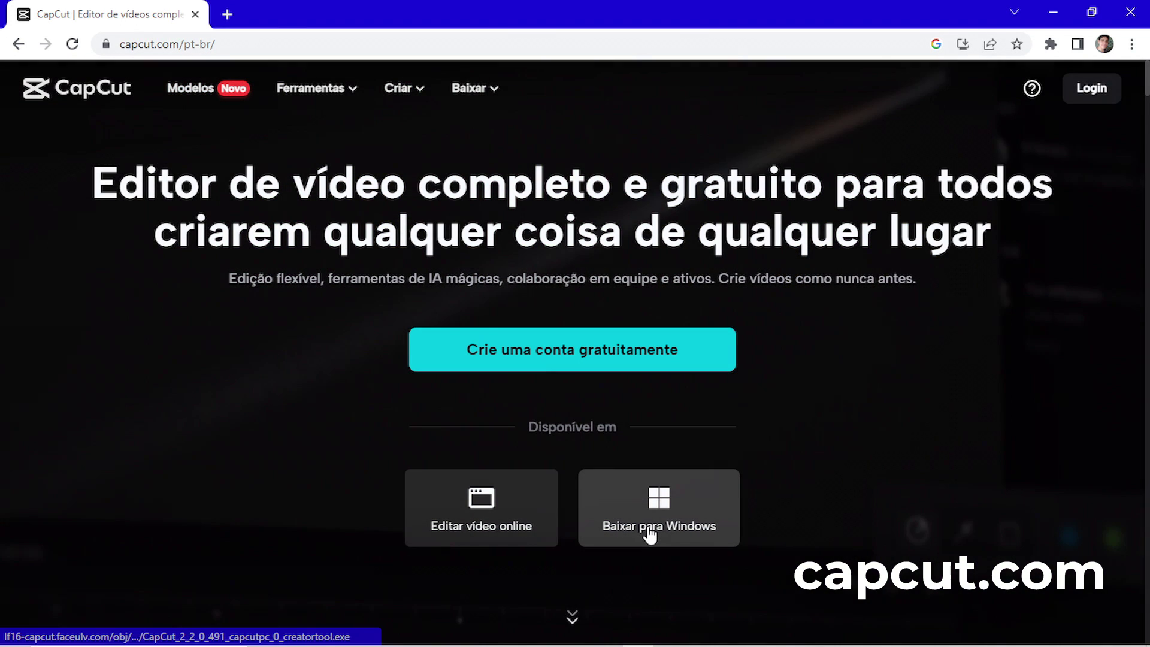
Download the CapCut Windows installer and keep it despite Chrome's harmful-file warning.
{"action": "left_click", "coordinate": [650, 535]}
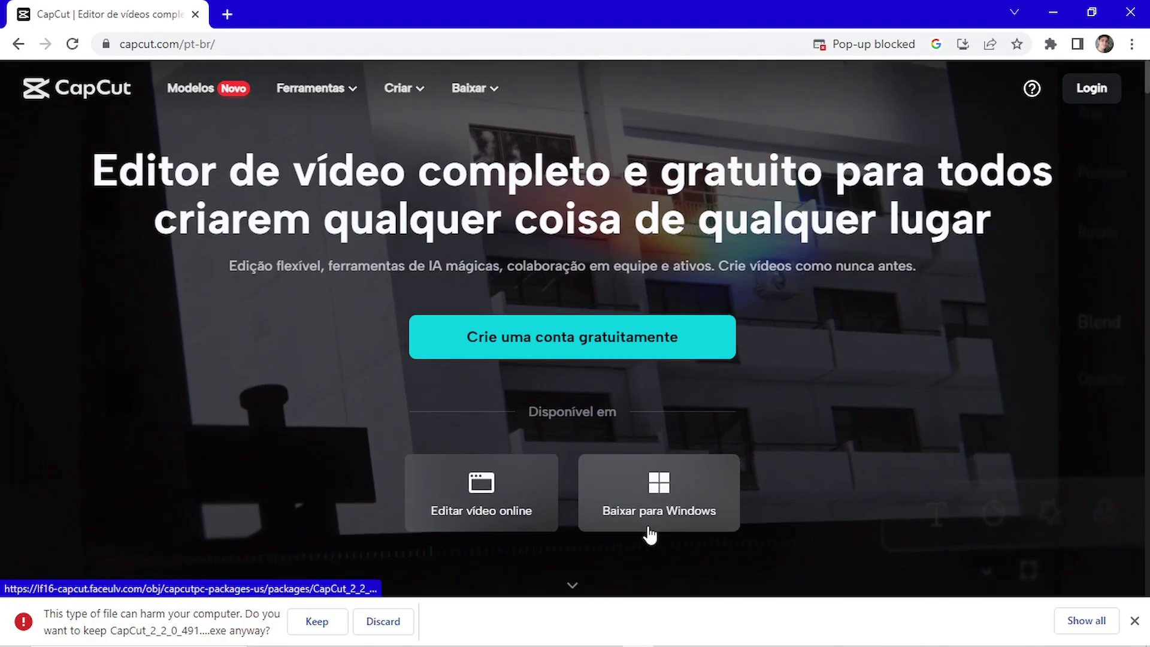
{"action": "left_click", "coordinate": [326, 619]}
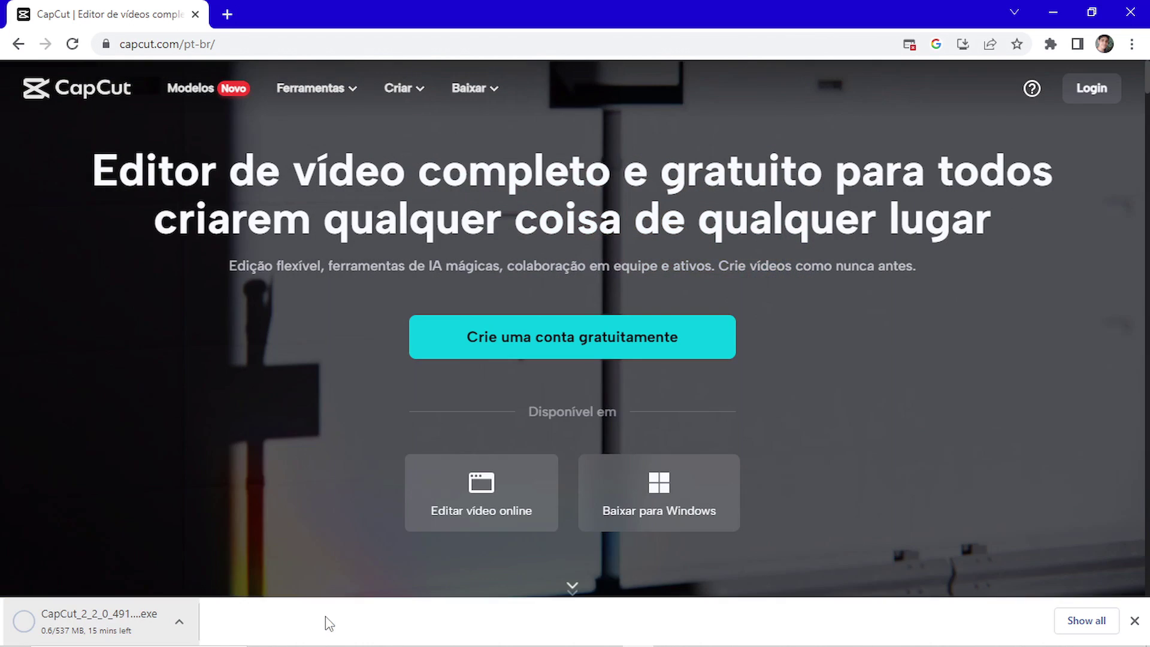
{"action": "mouse_move", "coordinate": [62, 630]}
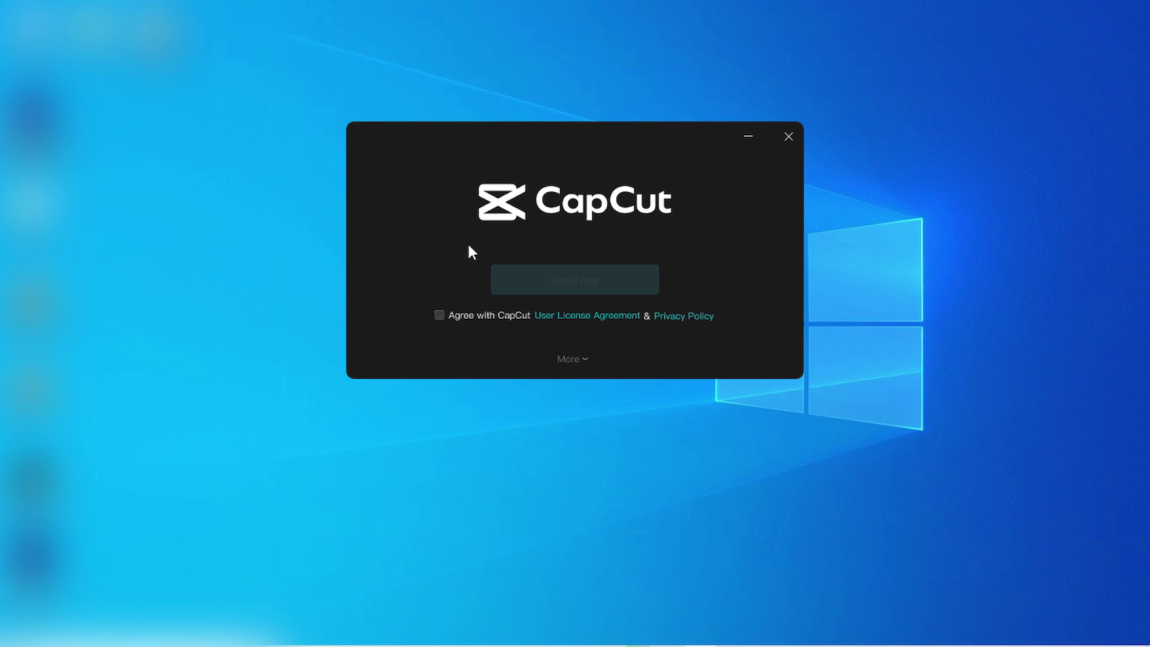
Accept the CapCut User License Agreement and install CapCut.
{"action": "left_click", "coordinate": [439, 317]}
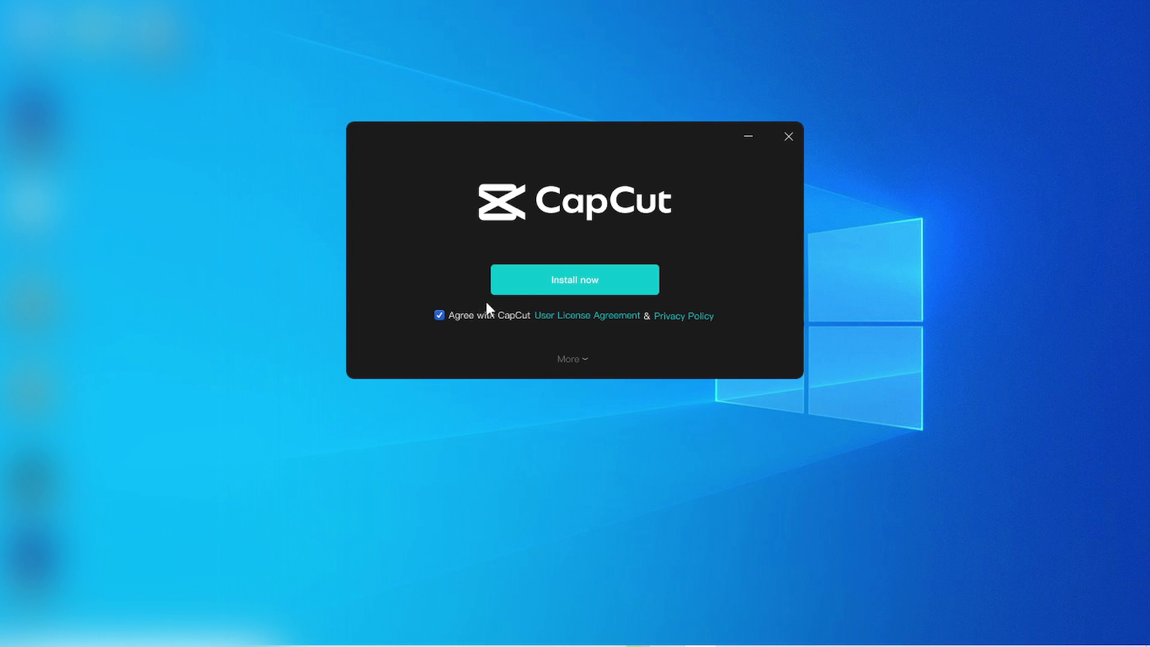
{"action": "left_click", "coordinate": [543, 282]}
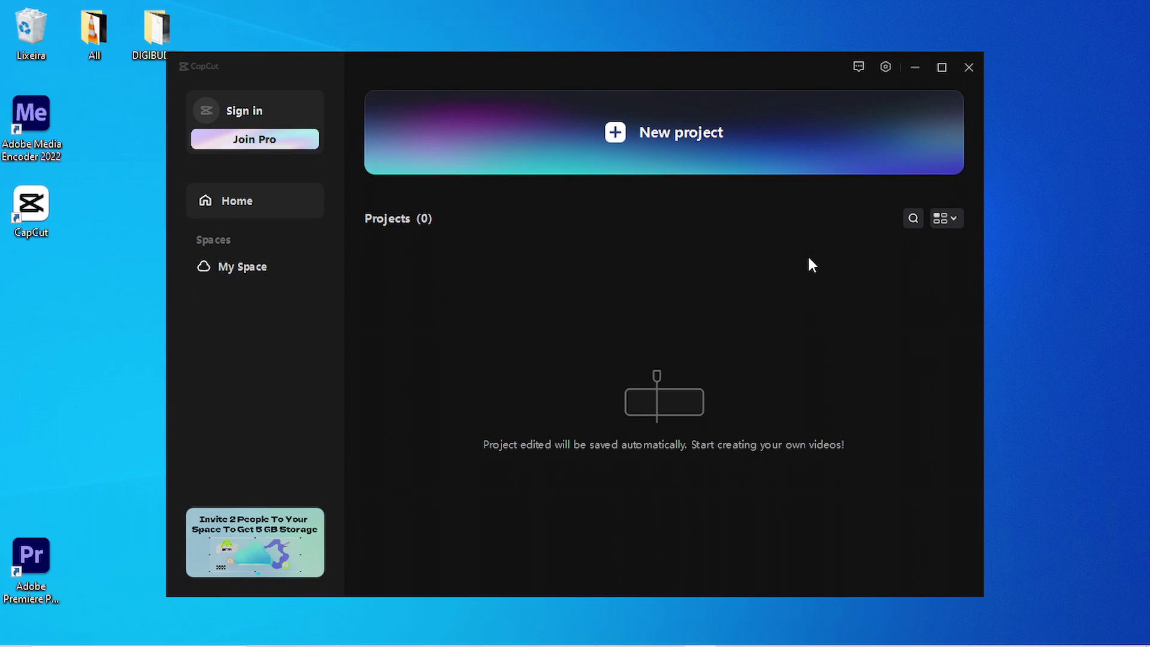
Create a new CapCut project and change its ratio to vertical 9:16.
{"action": "left_click", "coordinate": [727, 151]}
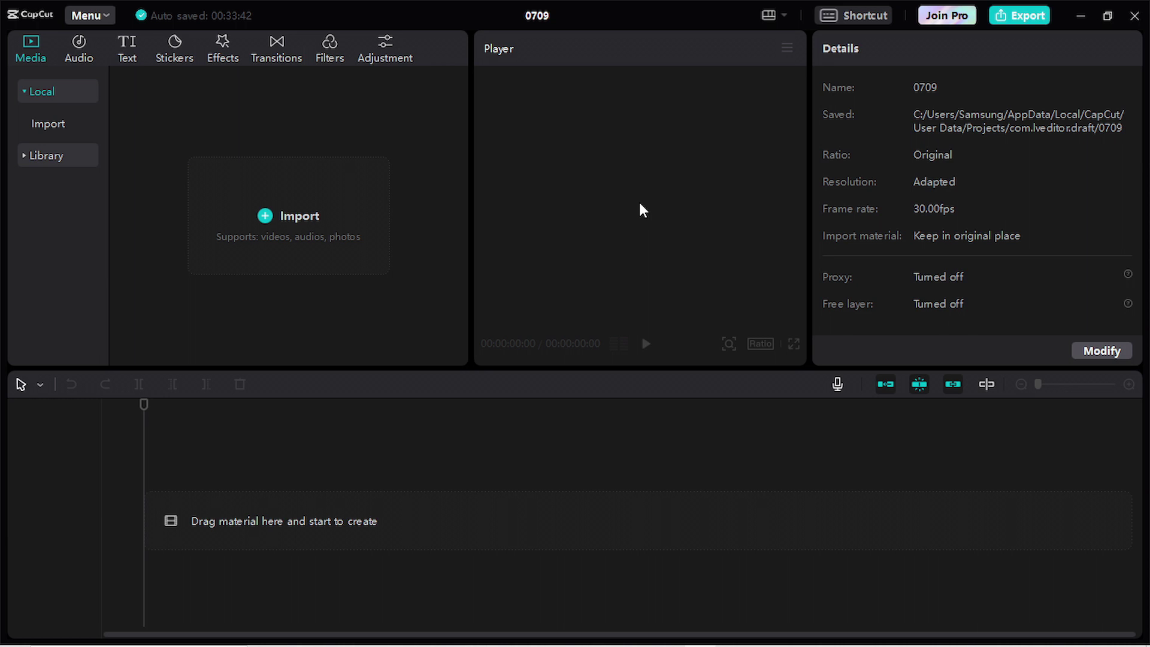
{"action": "left_click", "coordinate": [1105, 353]}
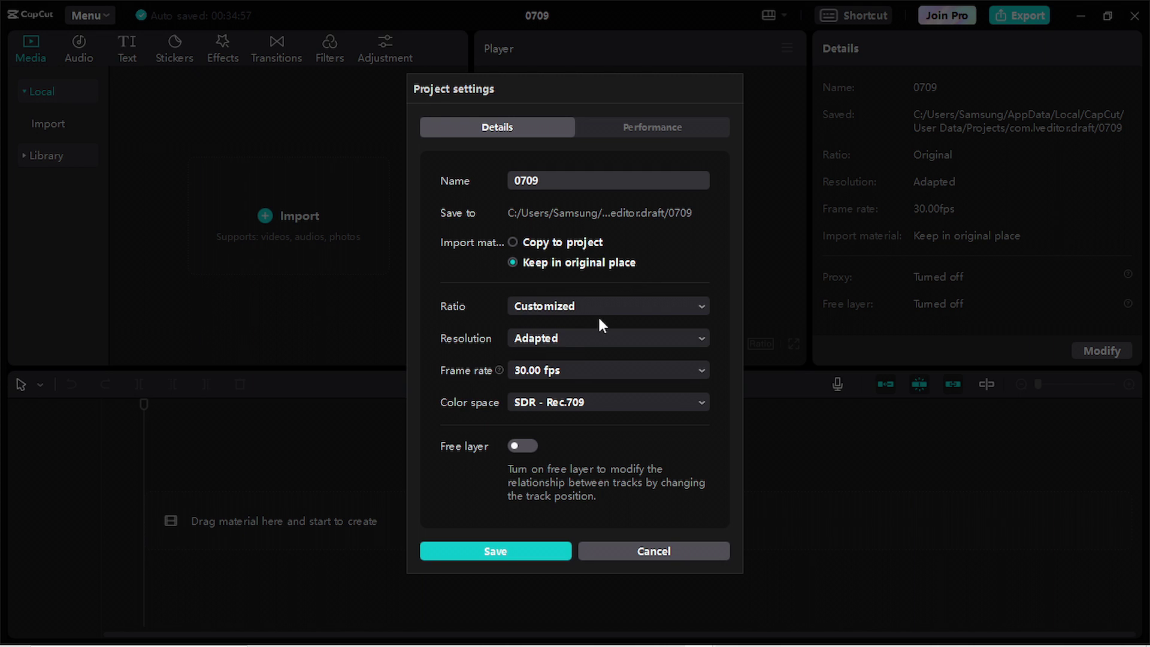
{"action": "left_click", "coordinate": [602, 309]}
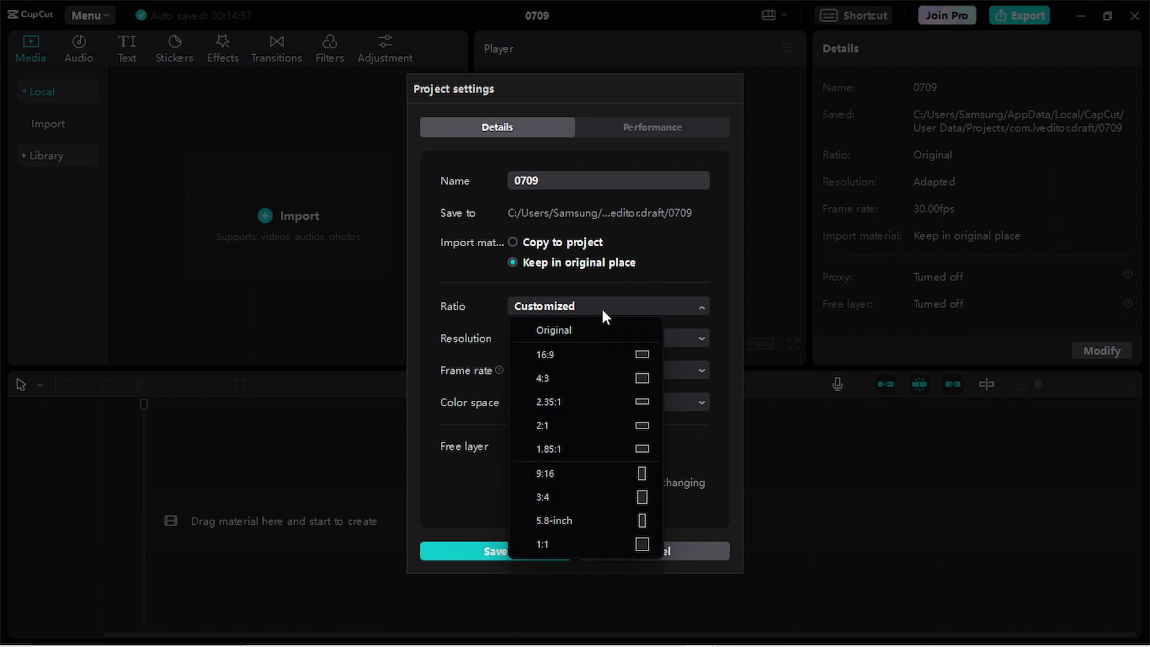
{"action": "left_click", "coordinate": [635, 477]}
{"action": "left_click", "coordinate": [514, 551]}
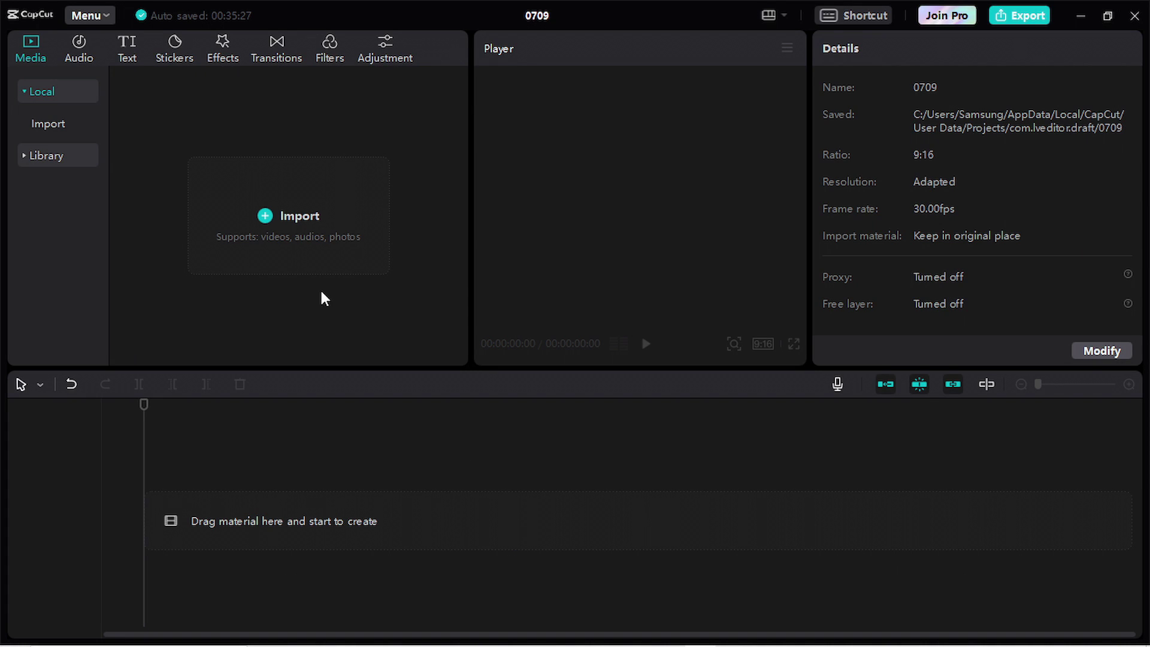
{"action": "left_click", "coordinate": [266, 217]}
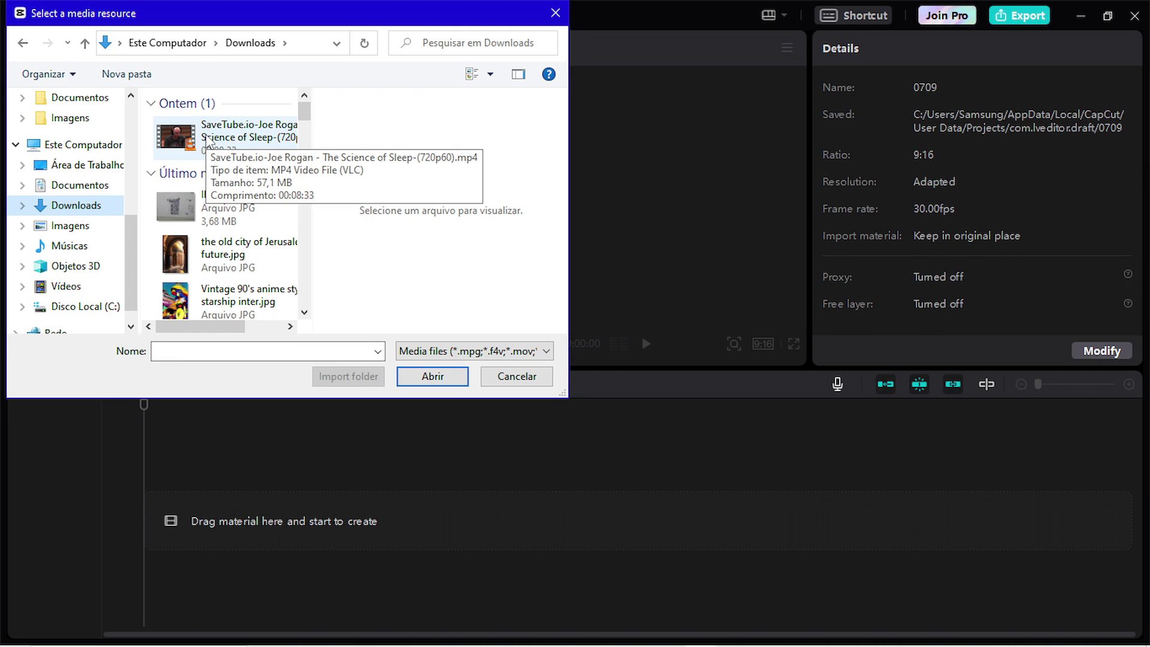
Import the podcast MP4, set a custom 1080x1920 resolution, and drag the clip to the timeline.
{"action": "left_click", "coordinate": [206, 139]}
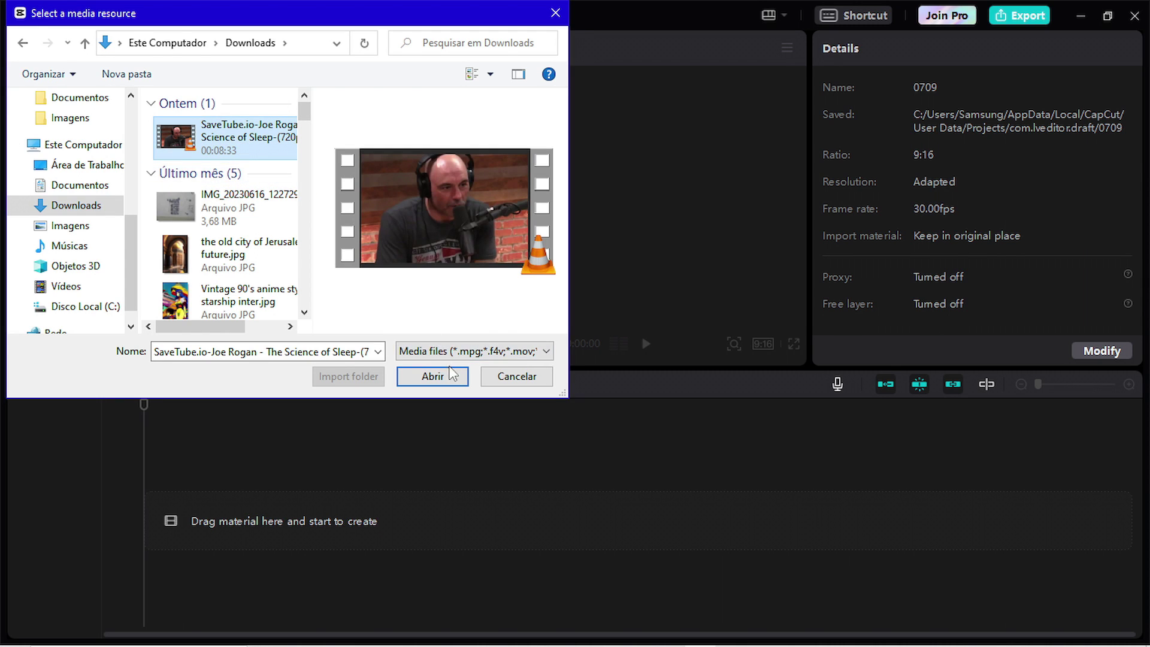
{"action": "left_click", "coordinate": [446, 375]}
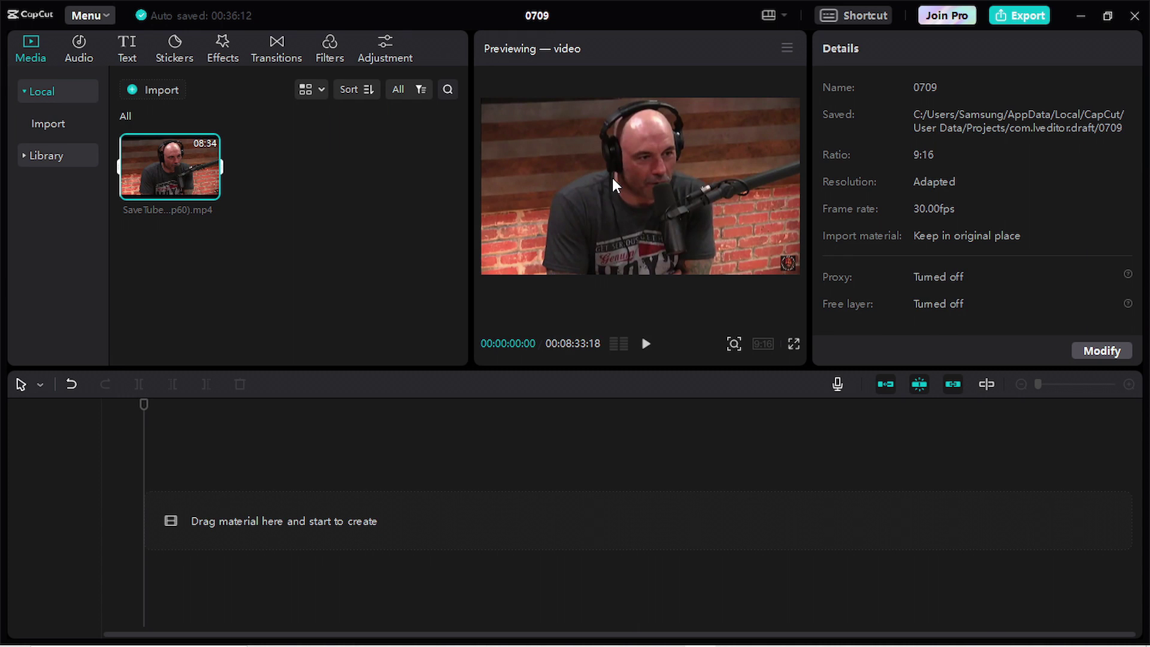
{"action": "left_click", "coordinate": [1080, 348]}
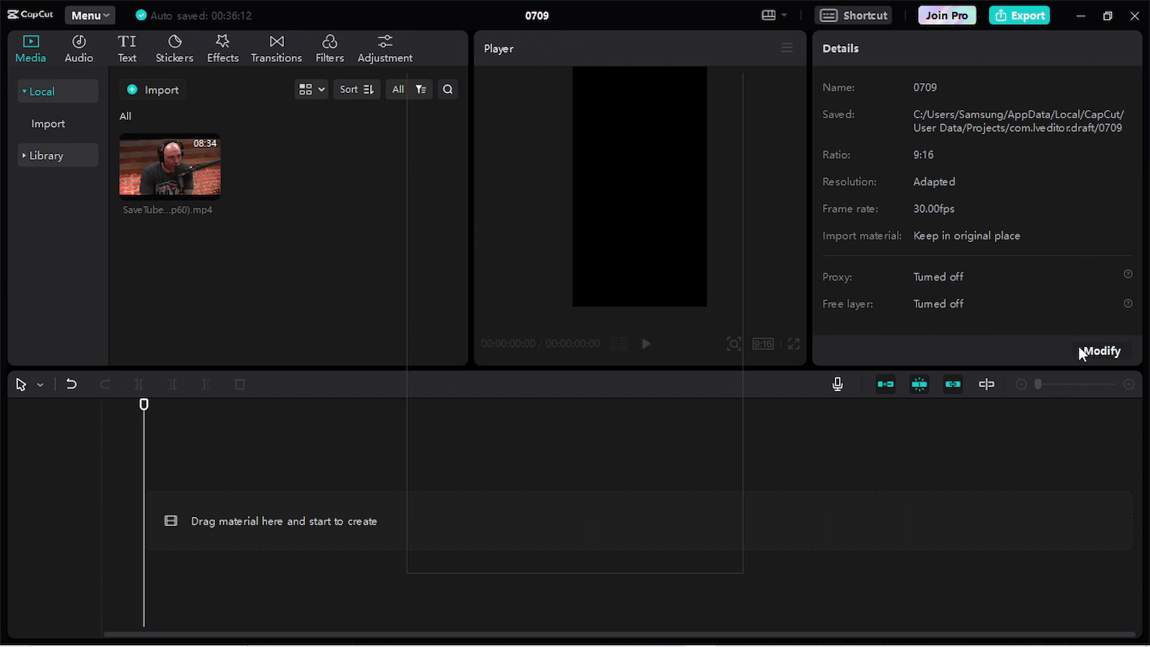
{"action": "left_click", "coordinate": [686, 338]}
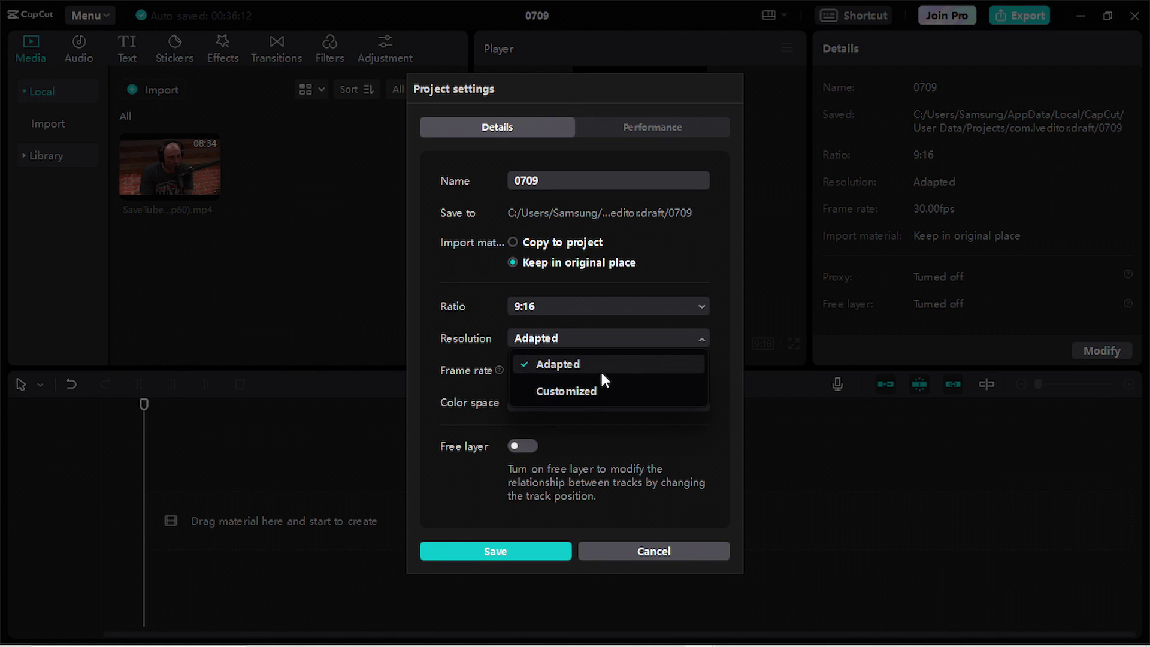
{"action": "left_click", "coordinate": [585, 389]}
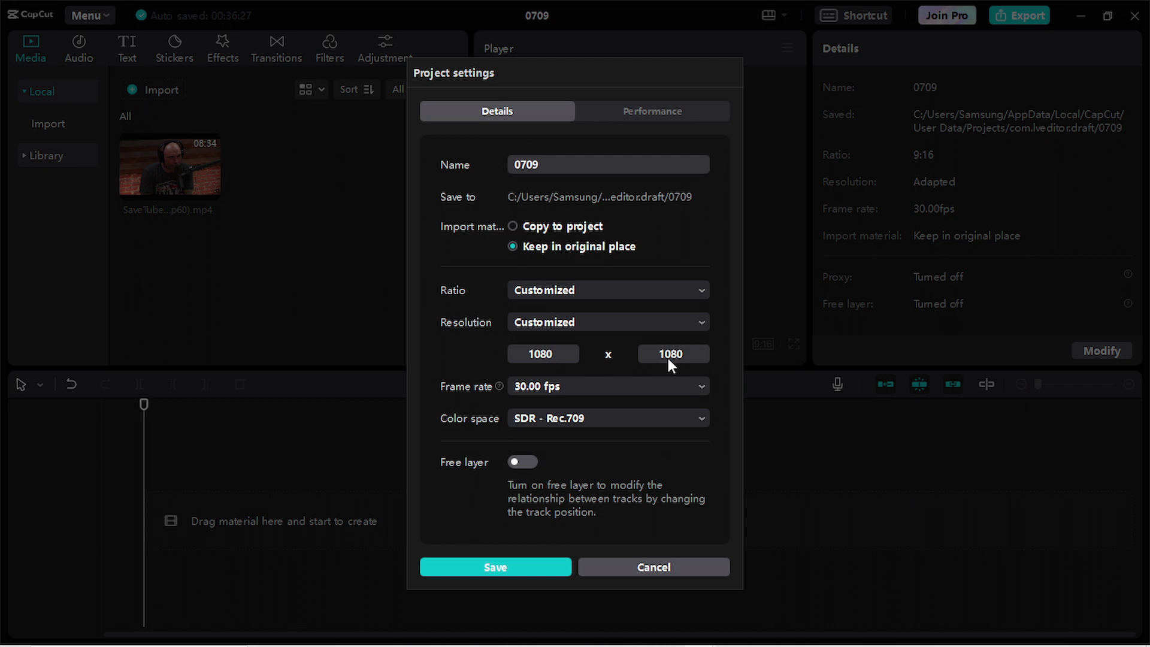
{"action": "left_click", "coordinate": [548, 567]}
{"action": "left_click_drag", "start_coordinate": [168, 169], "coordinate": [154, 513]}
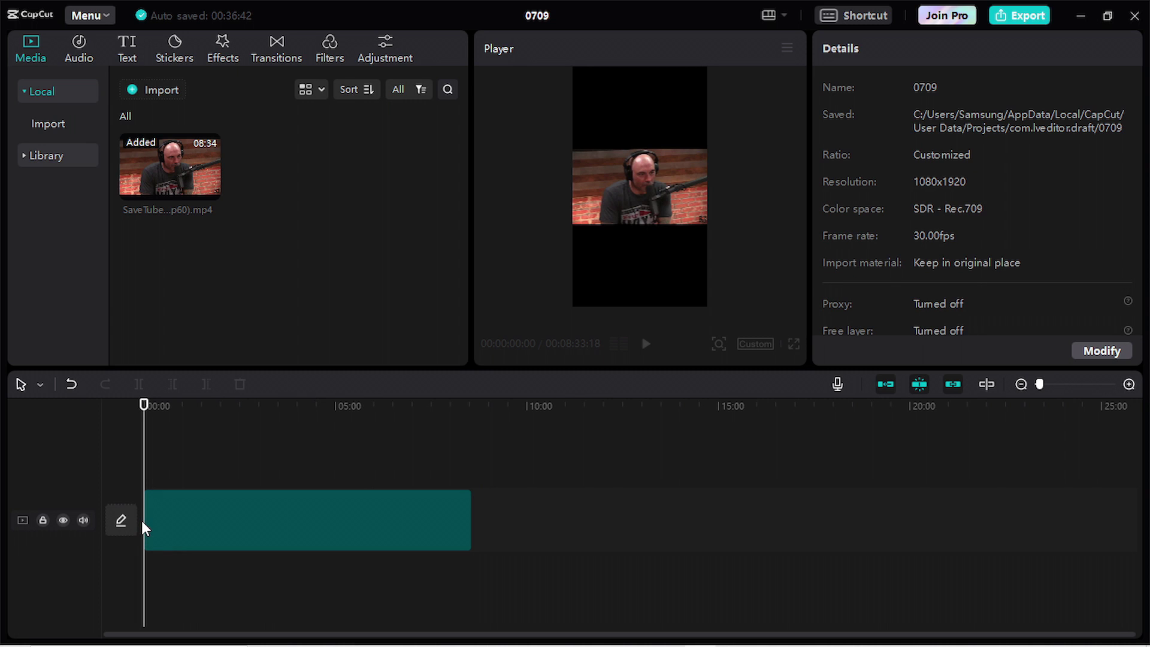
Scale the podcast clip up in the player so it fills the vertical 9:16 frame.
{"action": "left_click", "coordinate": [190, 529]}
{"action": "left_click", "coordinate": [305, 516]}
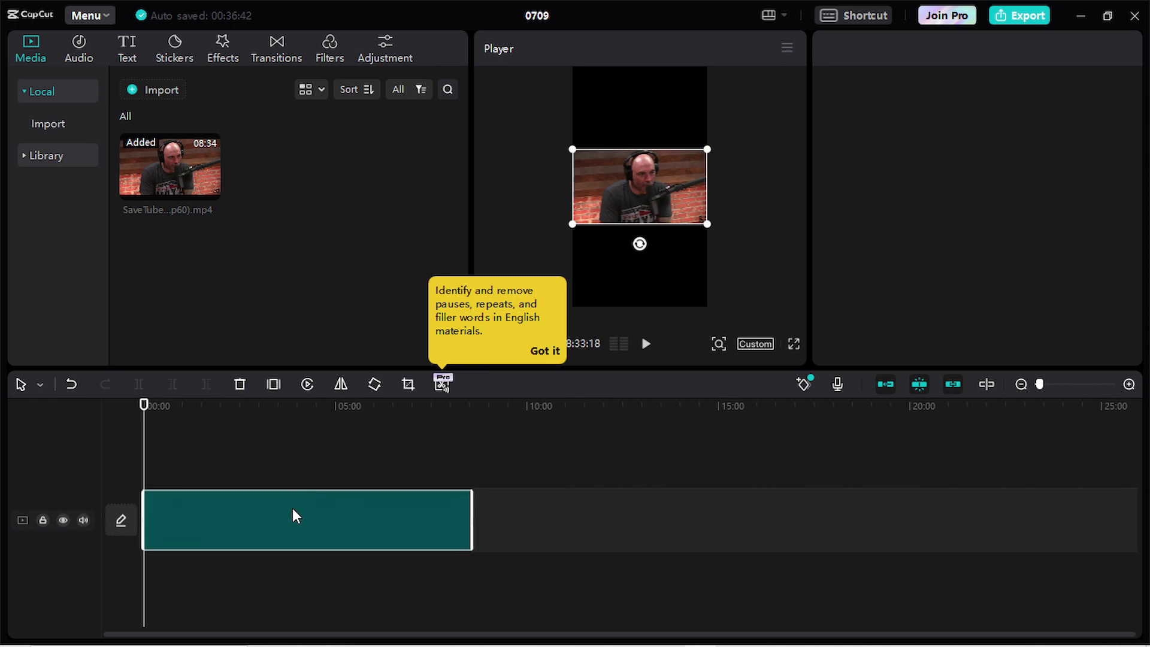
{"action": "left_click", "coordinate": [545, 350]}
{"action": "left_click_drag", "start_coordinate": [707, 224], "coordinate": [868, 281]}
{"action": "left_click", "coordinate": [133, 460]}
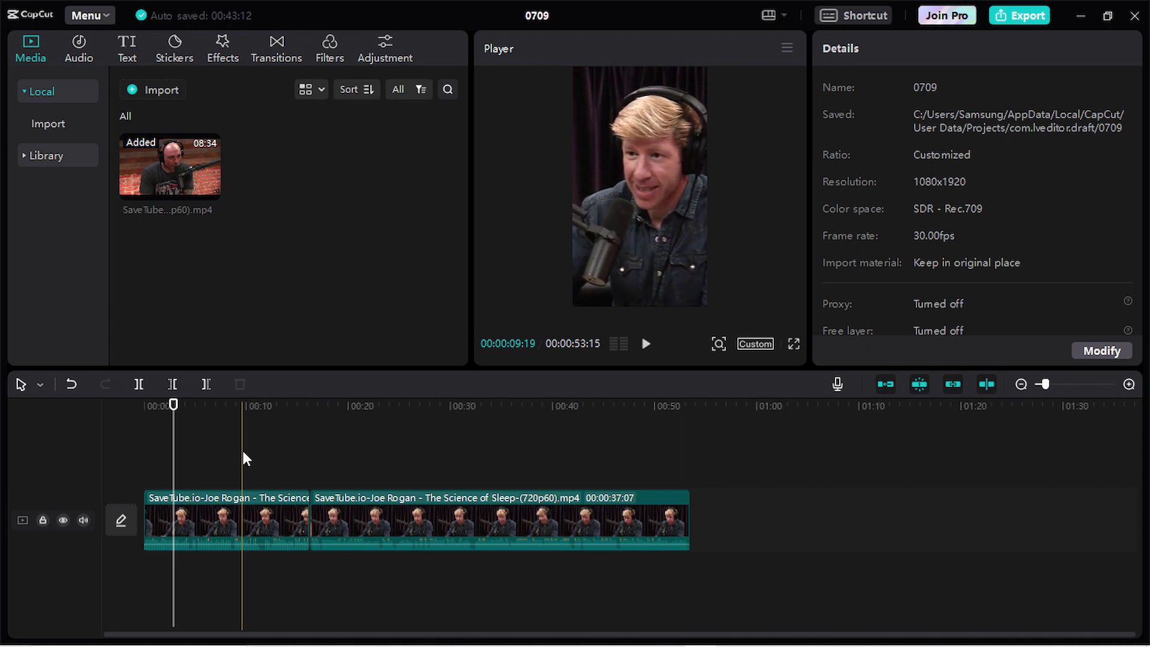
{"action": "left_click", "coordinate": [116, 53]}
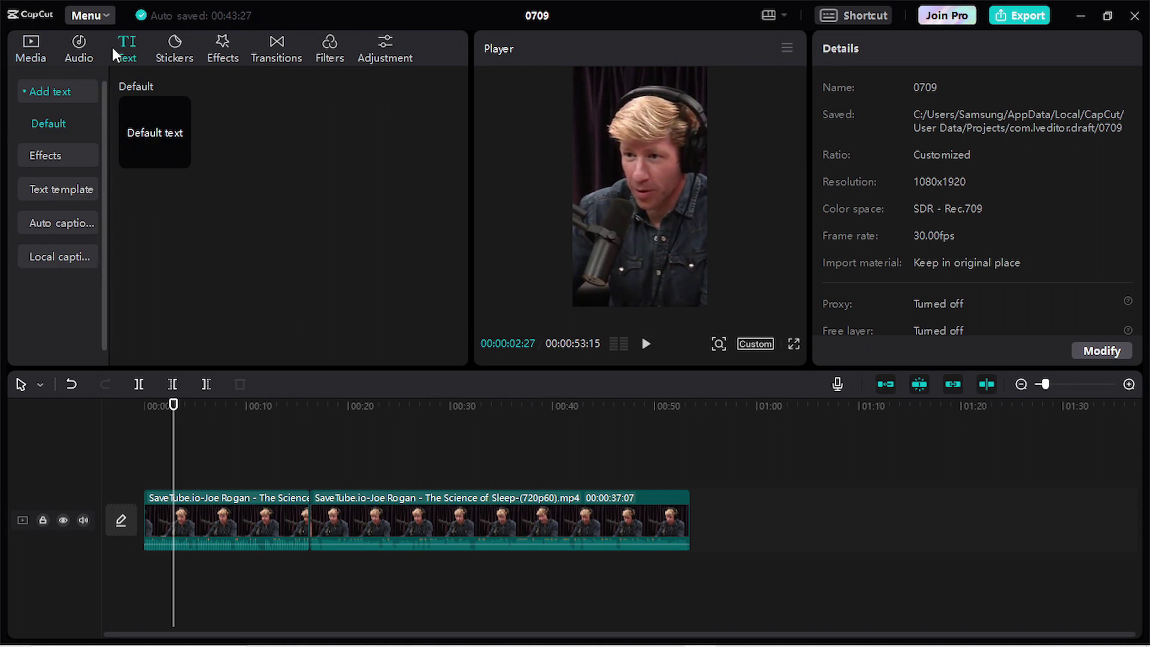
Create English auto captions spanning the whole podcast clip.
{"action": "left_click", "coordinate": [72, 225]}
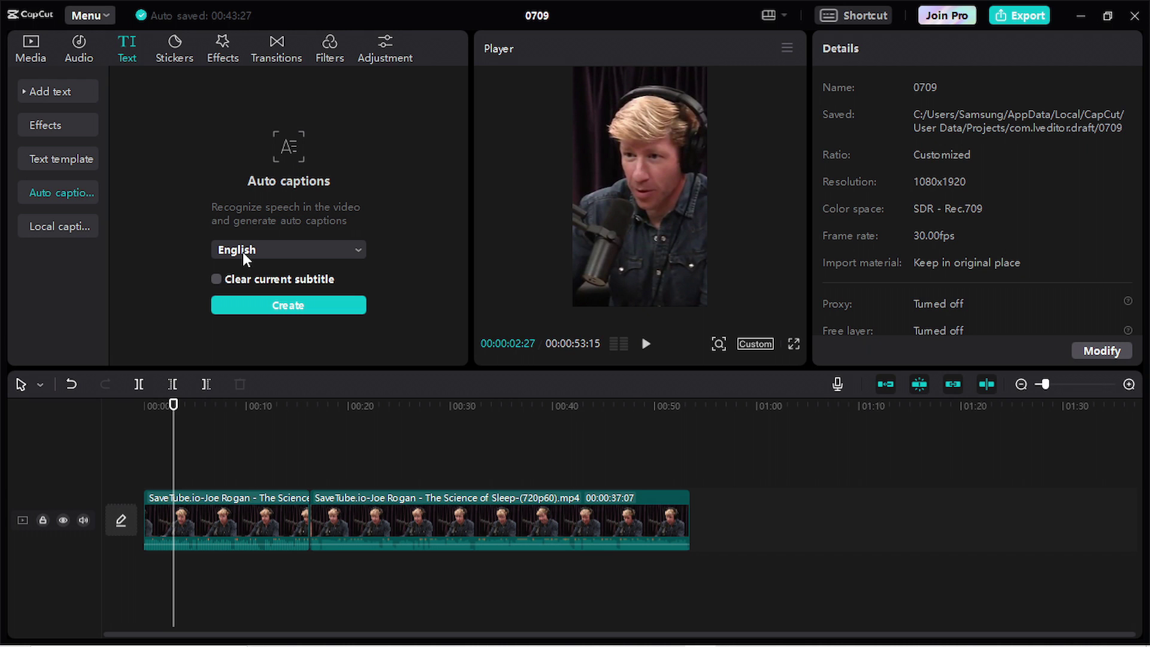
{"action": "left_click", "coordinate": [239, 308]}
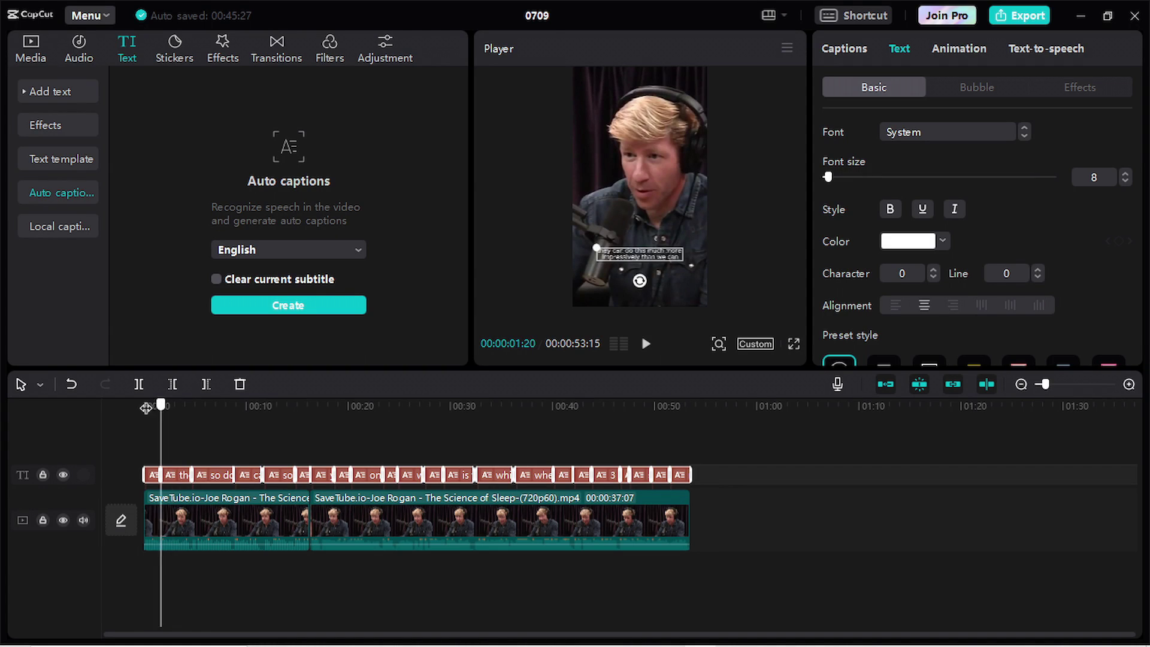
{"action": "left_click", "coordinate": [154, 476]}
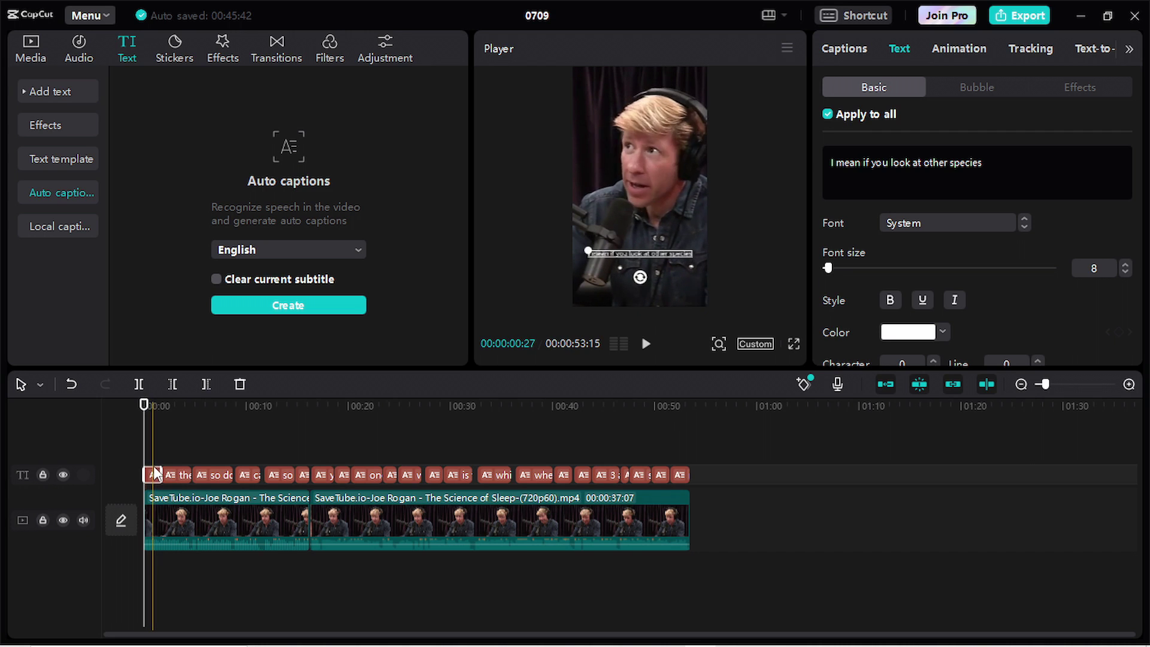
Add a comma after 'mean' so the first caption reads 'I mean, if you look at other species,'.
{"action": "left_click", "coordinate": [1002, 176]}
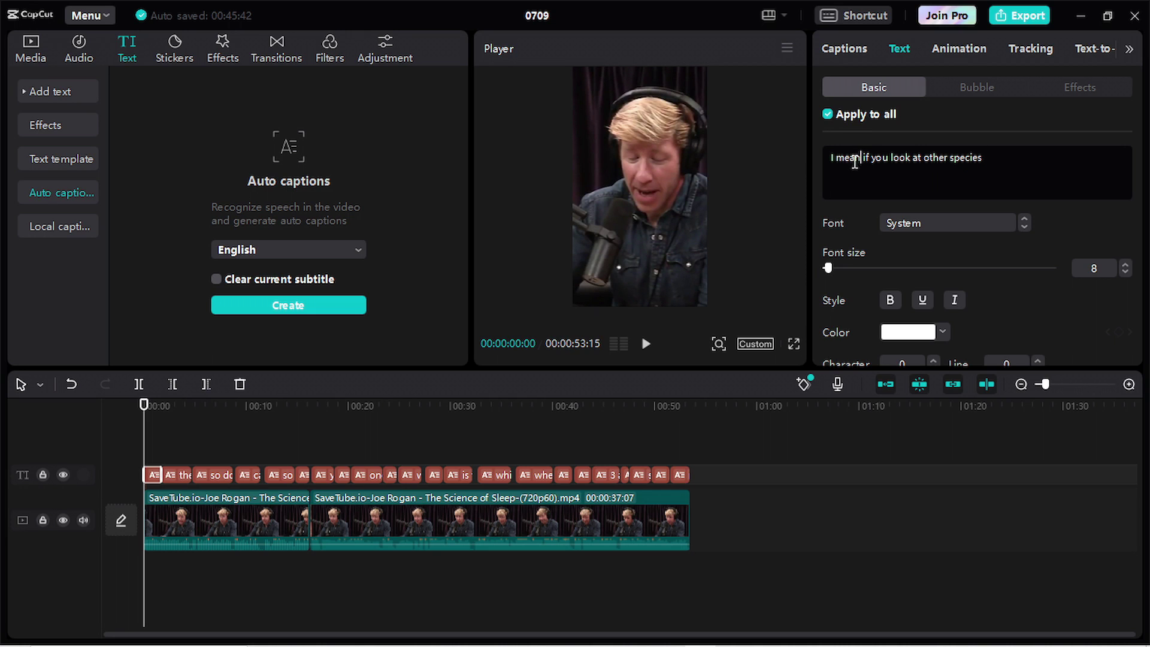
{"action": "left_click", "coordinate": [857, 159]}
{"action": "type", "text": ","}
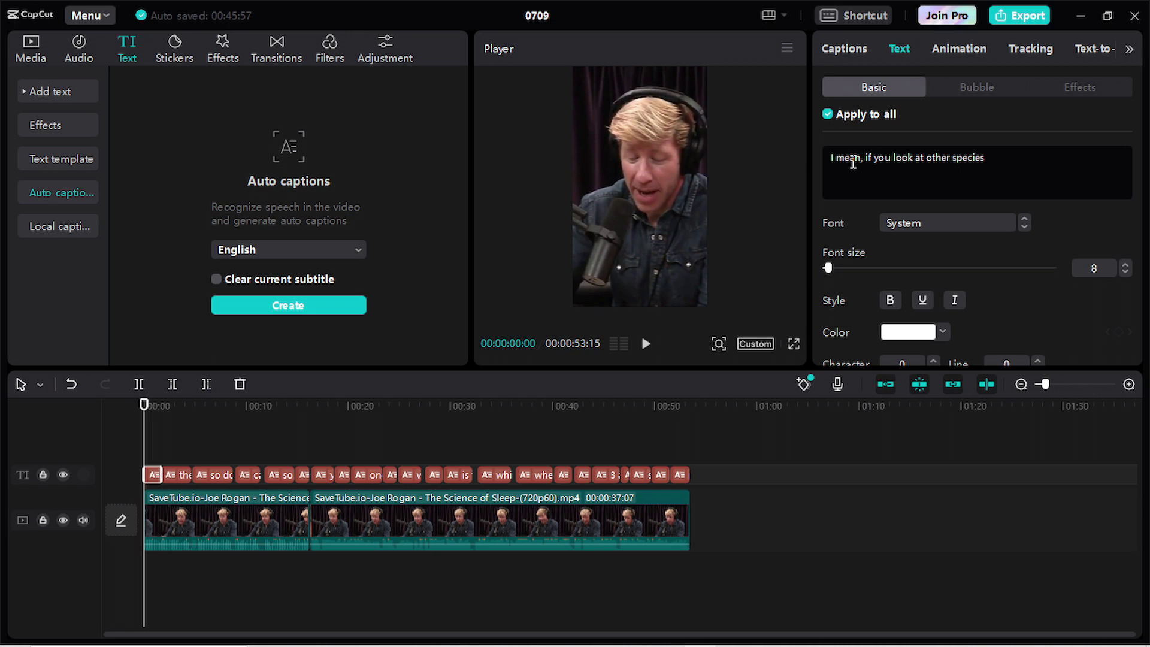
{"action": "left_click", "coordinate": [1010, 157]}
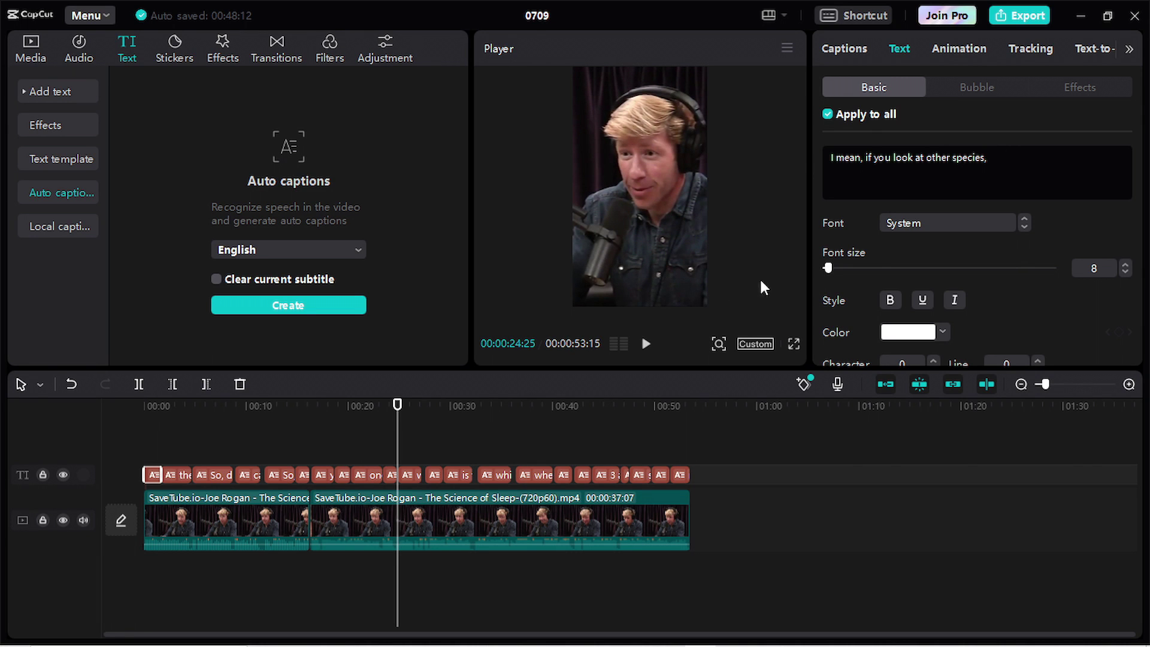
{"action": "left_click", "coordinate": [940, 225]}
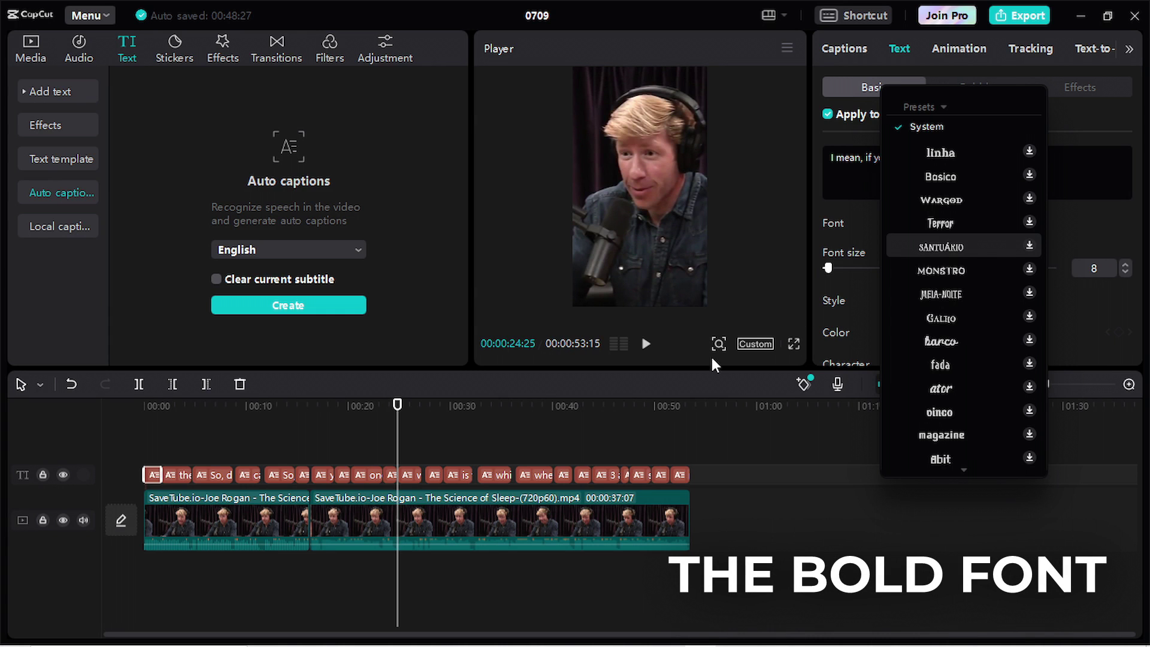
Search the web in Chrome for 'the bold font'.
{"action": "left_click", "coordinate": [611, 629]}
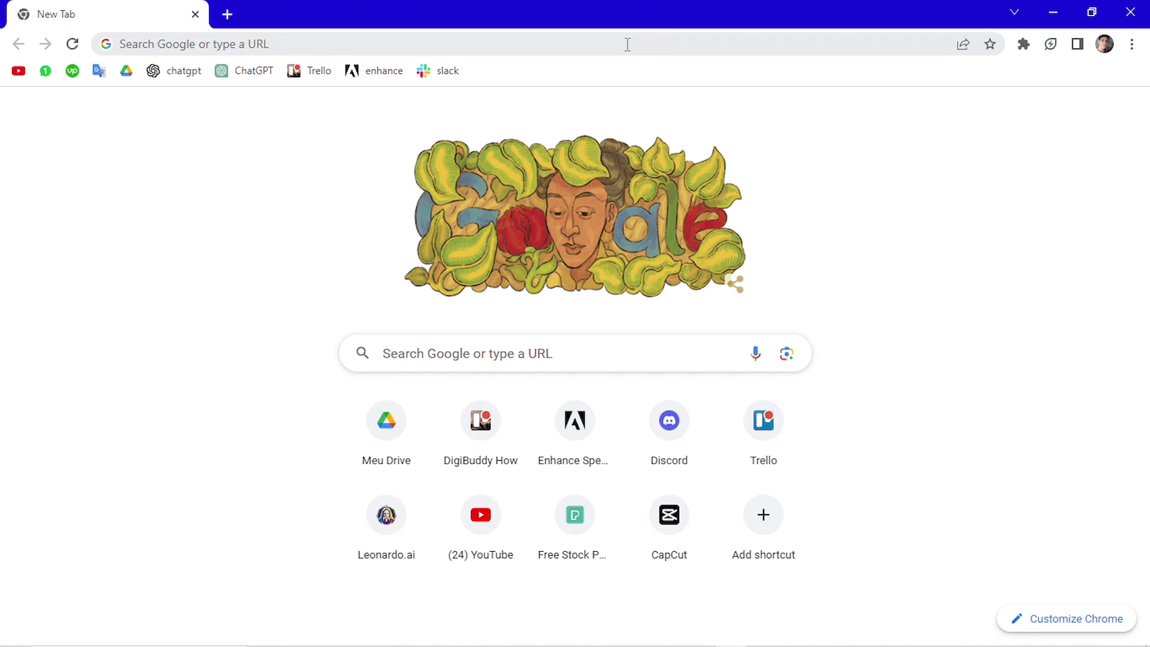
{"action": "left_click", "coordinate": [627, 45]}
{"action": "type", "text": "the bold "}
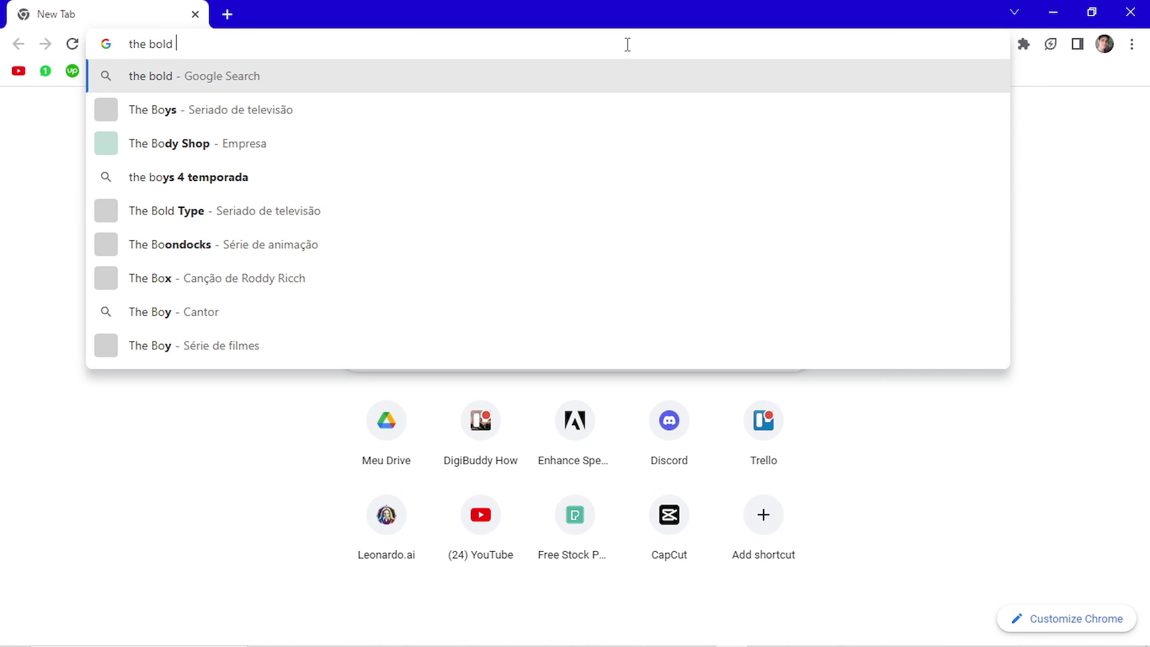
{"action": "type", "text": "font"}
{"action": "key", "text": "Return"}
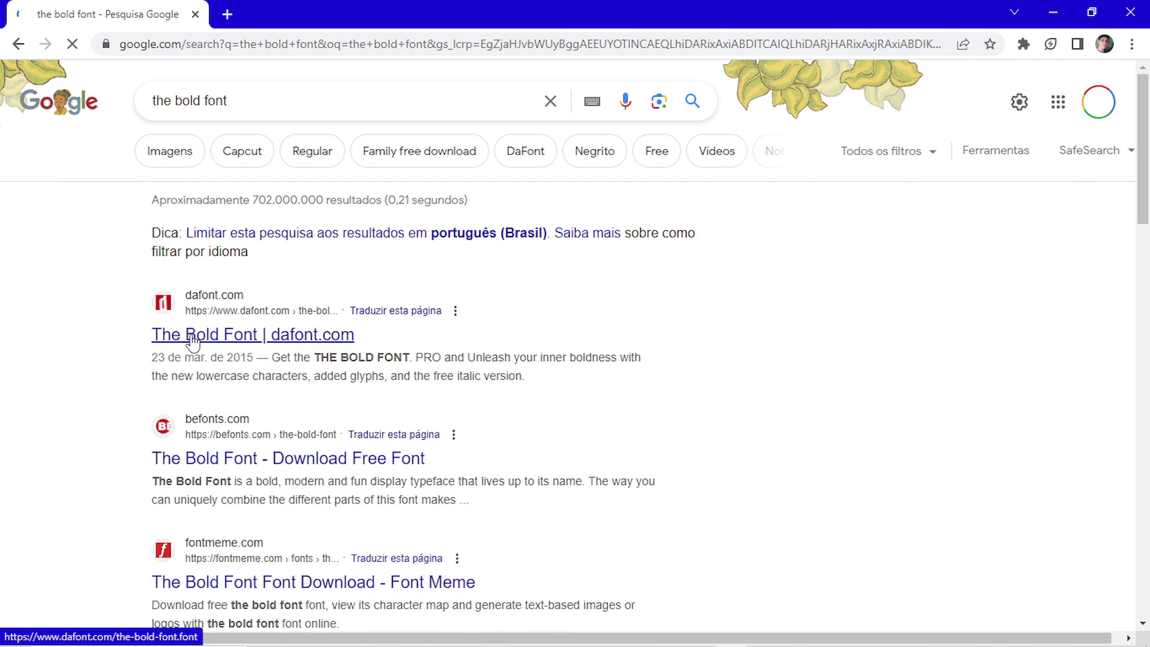
Download The Bold Font from dafont.com and open the_bold_font.zip.
{"action": "left_click", "coordinate": [192, 337]}
{"action": "left_click", "coordinate": [1056, 374]}
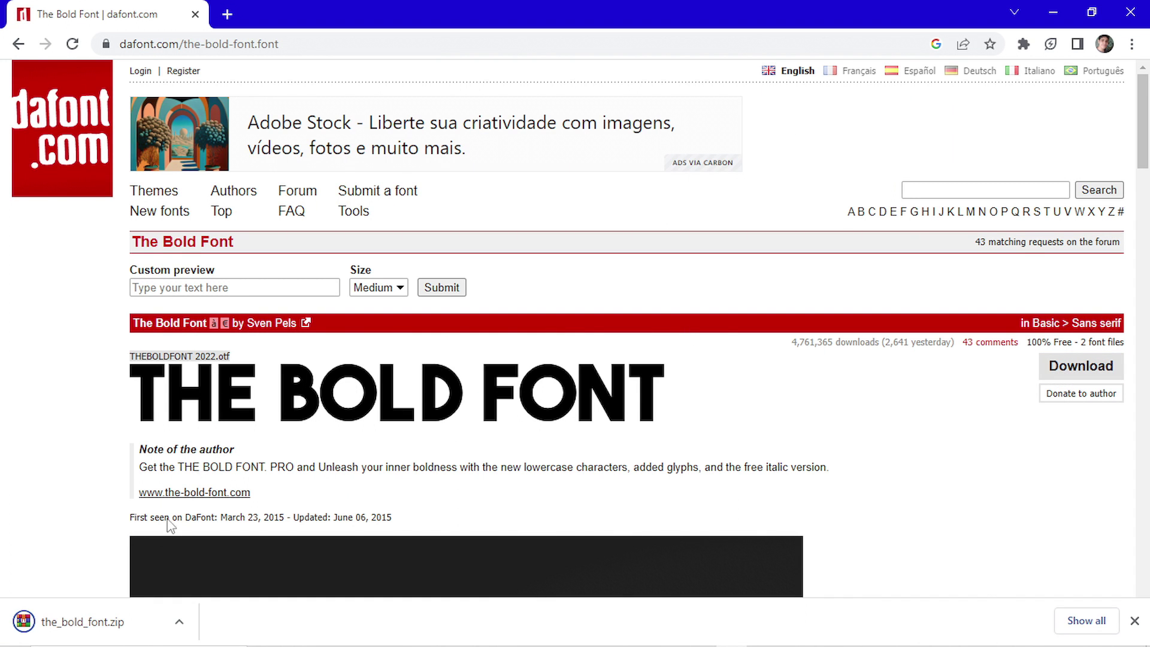
{"action": "left_click", "coordinate": [124, 635]}
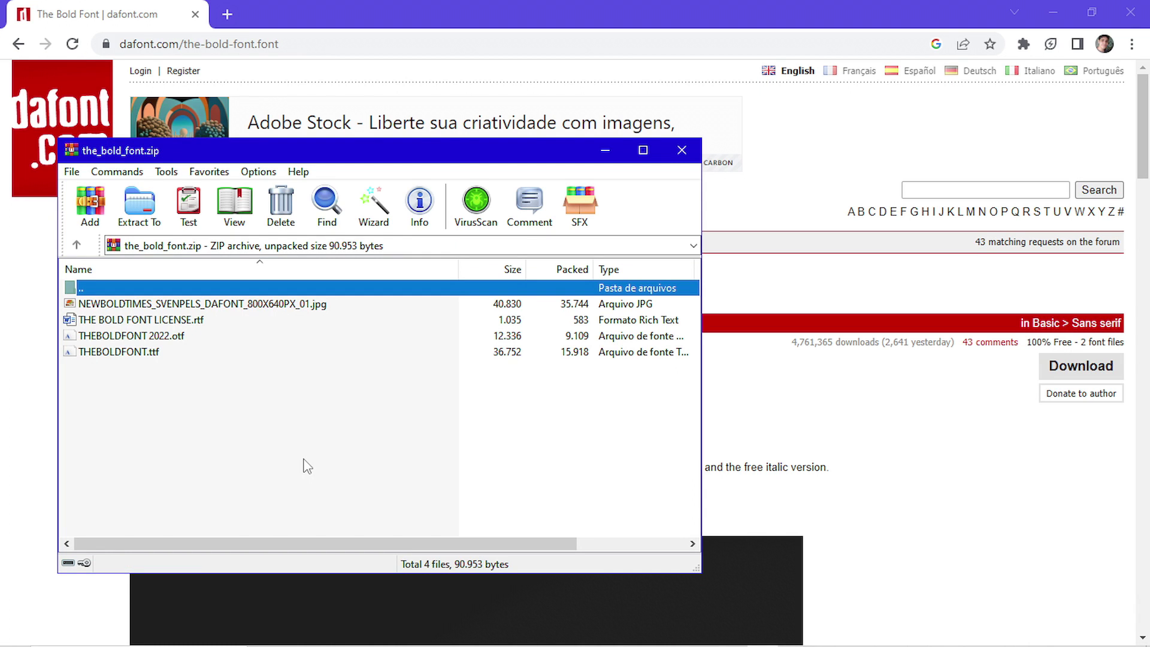
Install THEBOLDFONT 2022.otf from the archive, close WinRAR, and return to CapCut.
{"action": "double_click", "coordinate": [130, 337]}
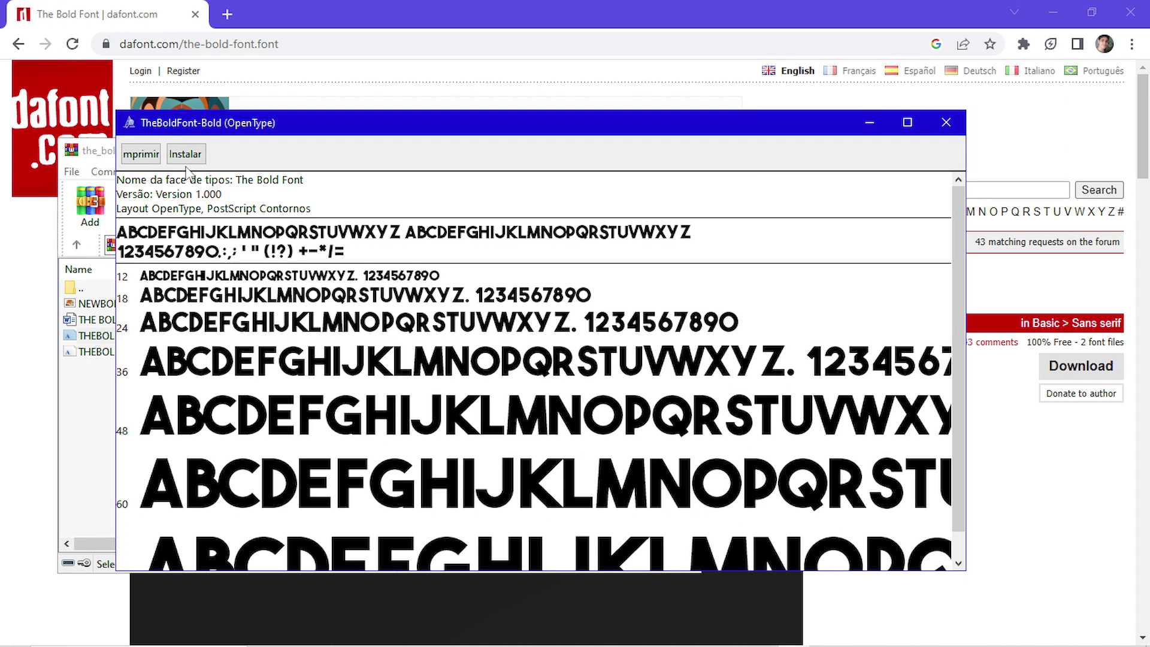
{"action": "left_click", "coordinate": [186, 154]}
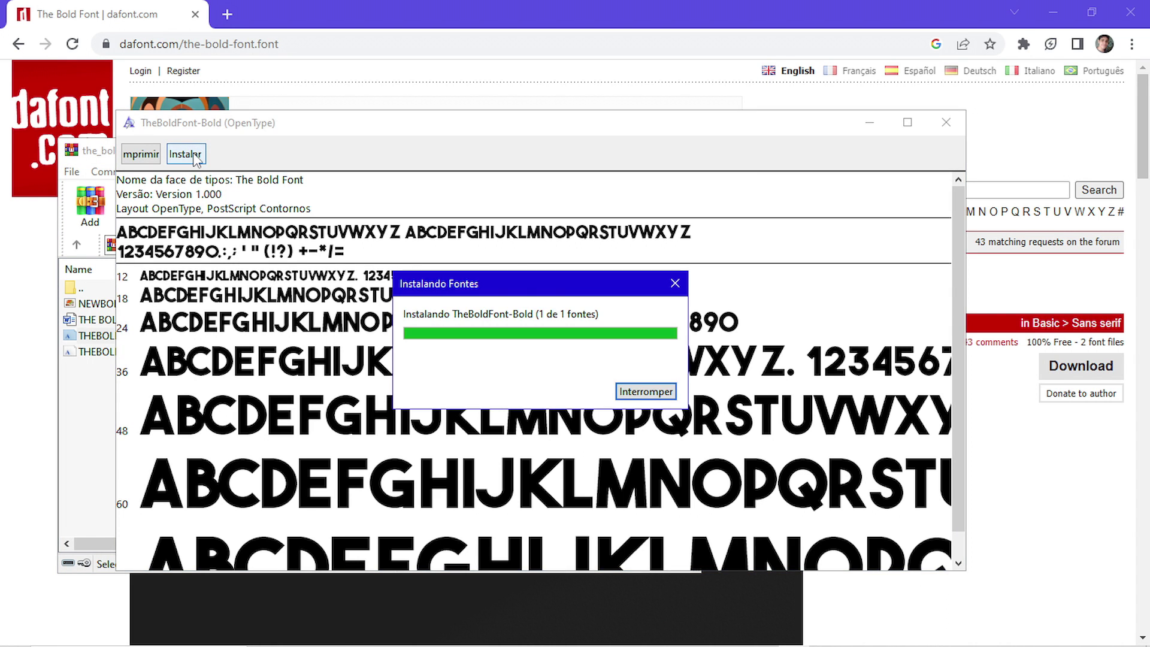
{"action": "left_click", "coordinate": [946, 122]}
{"action": "key", "text": "Down"}
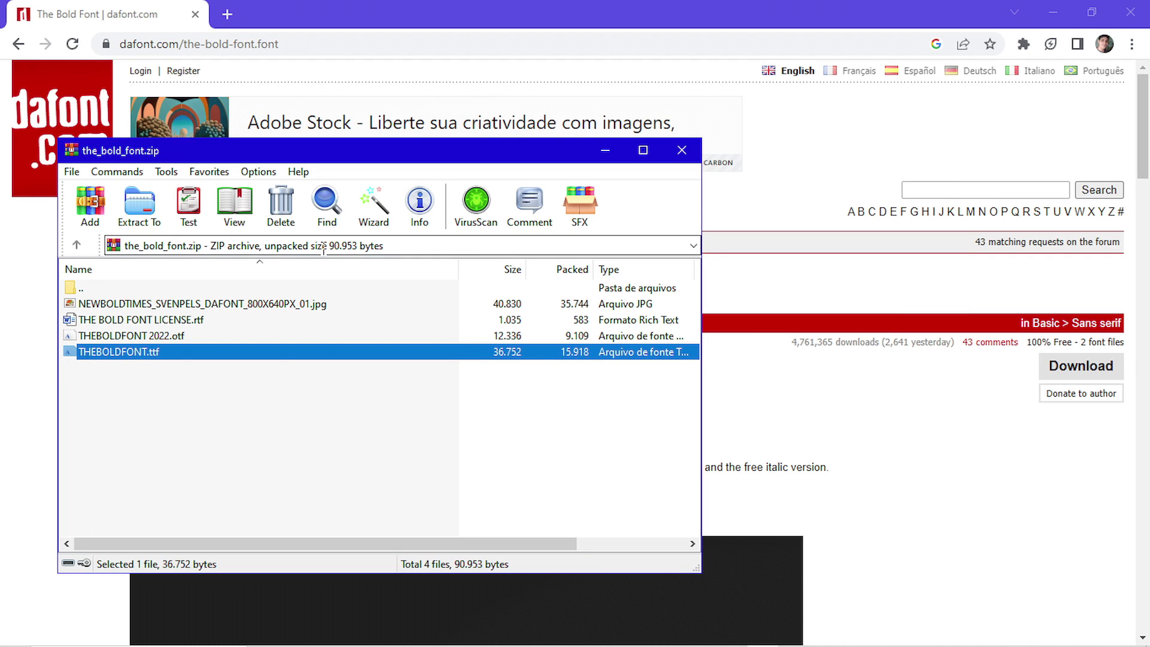
{"action": "left_click", "coordinate": [682, 150]}
{"action": "left_click", "coordinate": [701, 635]}
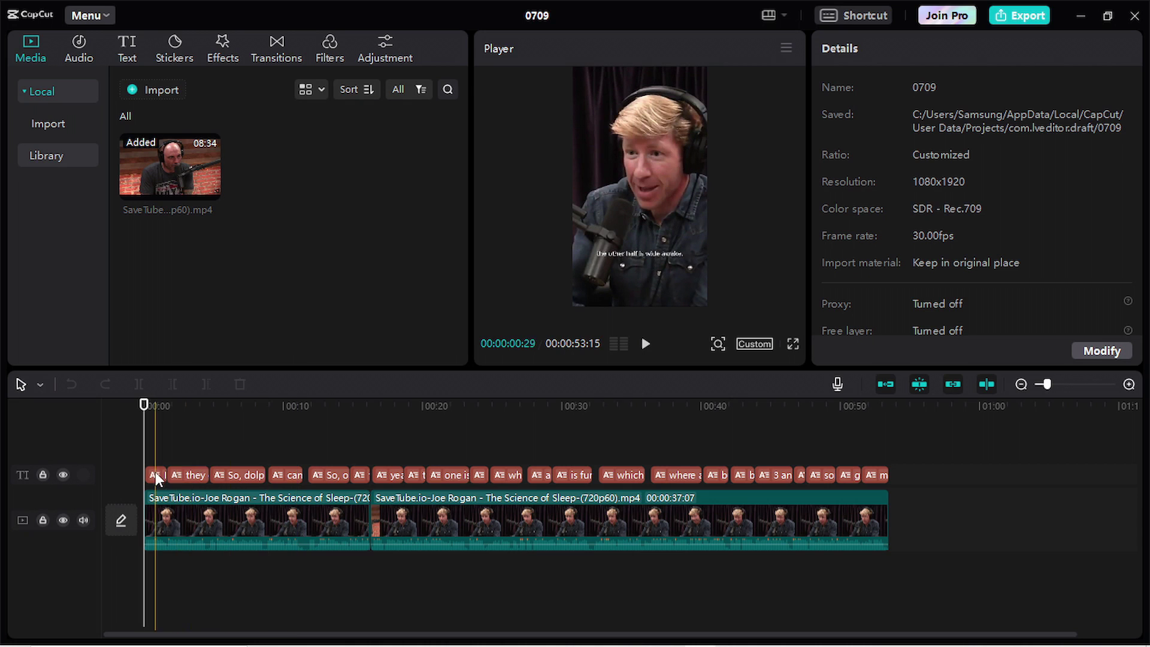
Set the captions' font to THEBOLDFONT 2022, applied to all captions.
{"action": "left_click", "coordinate": [154, 472]}
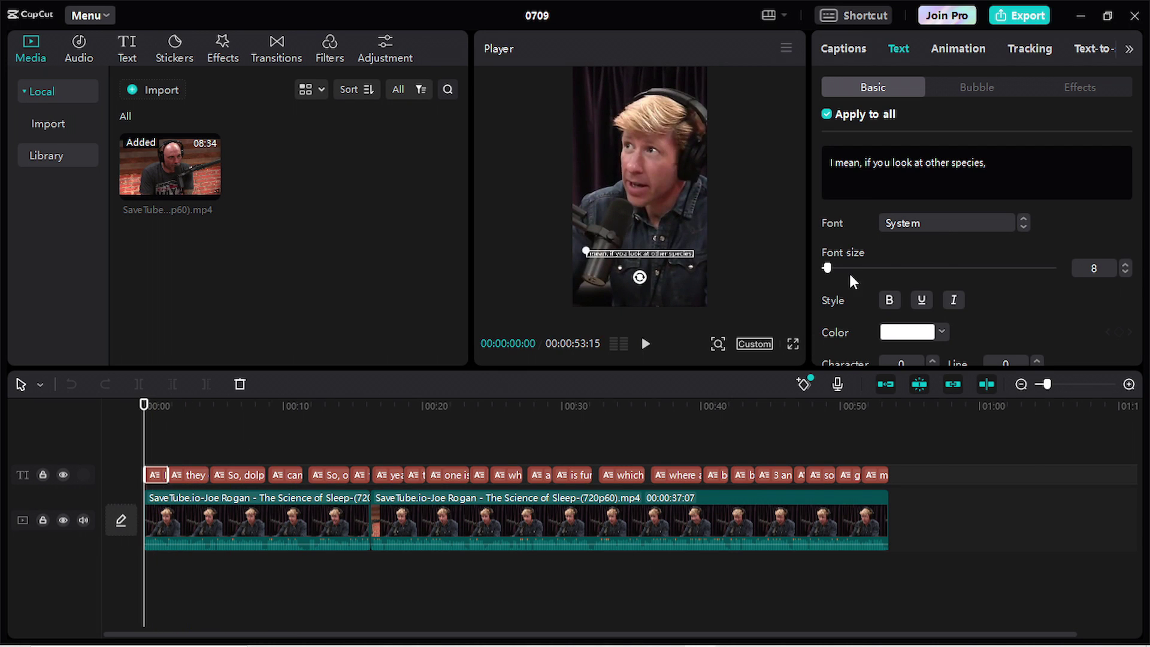
{"action": "left_click", "coordinate": [948, 224]}
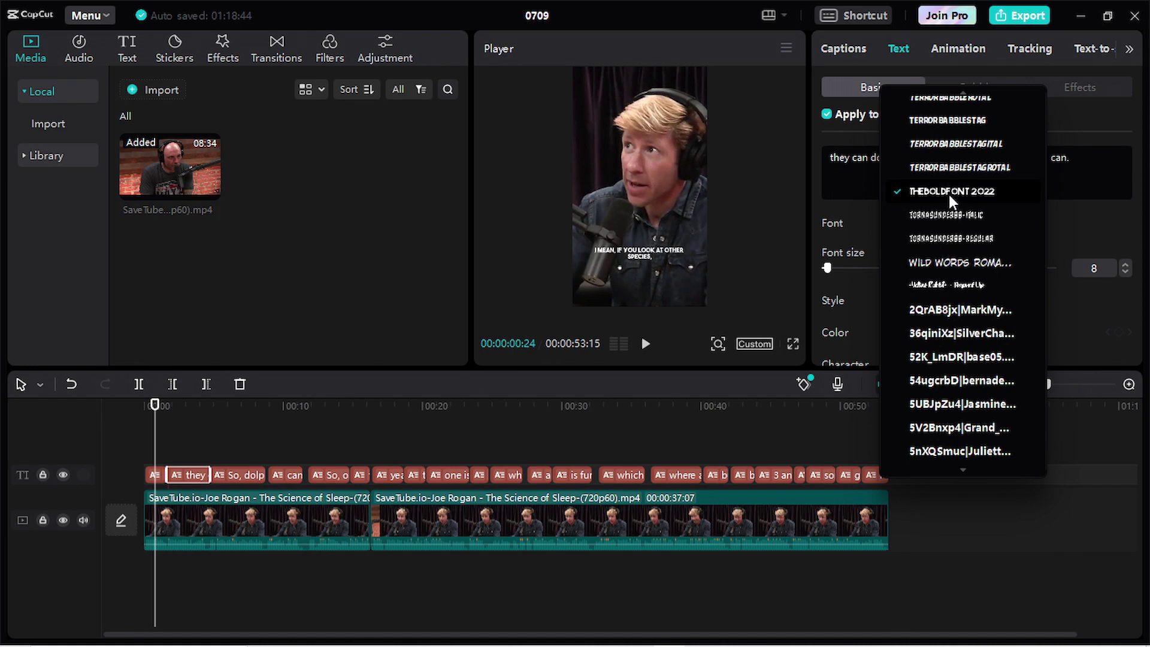
{"action": "left_click", "coordinate": [949, 193]}
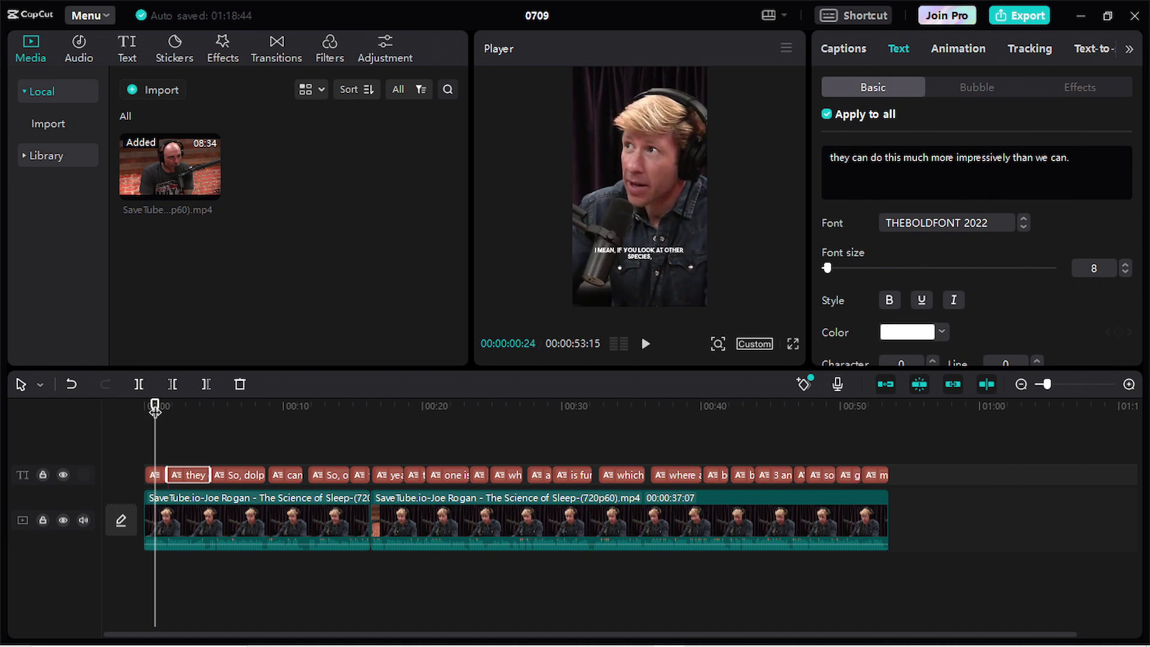
Set every caption to font size 12 with yellow text.
{"action": "left_click_drag", "start_coordinate": [155, 410], "coordinate": [192, 414]}
{"action": "left_click_drag", "start_coordinate": [827, 268], "coordinate": [833, 269]}
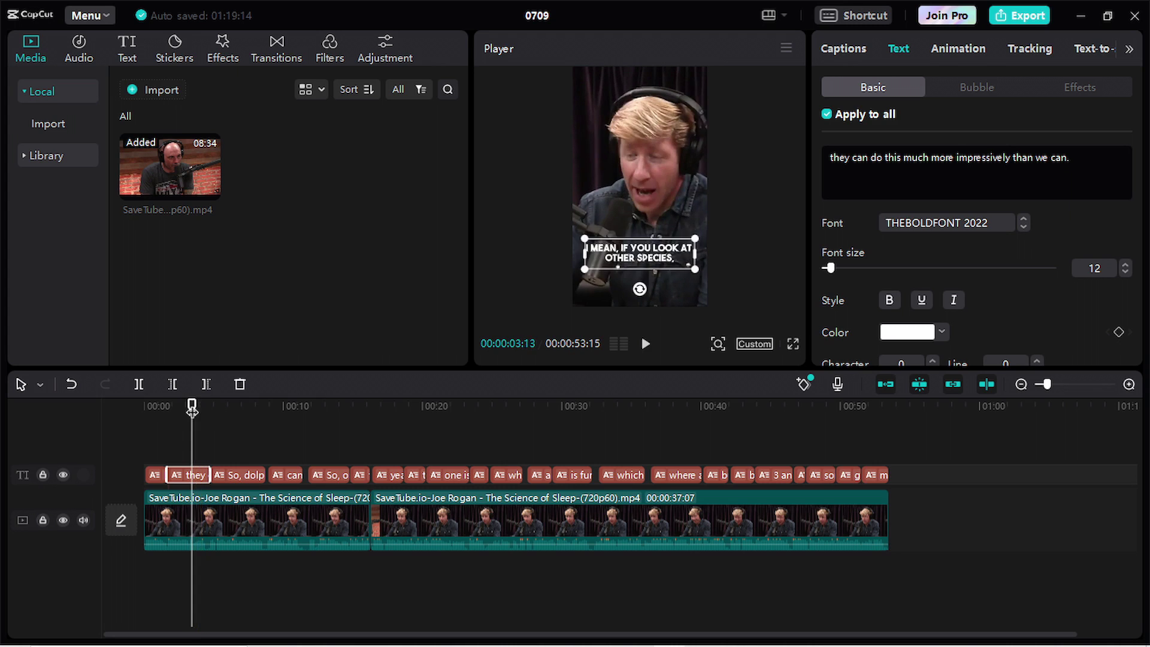
{"action": "key", "text": "Home"}
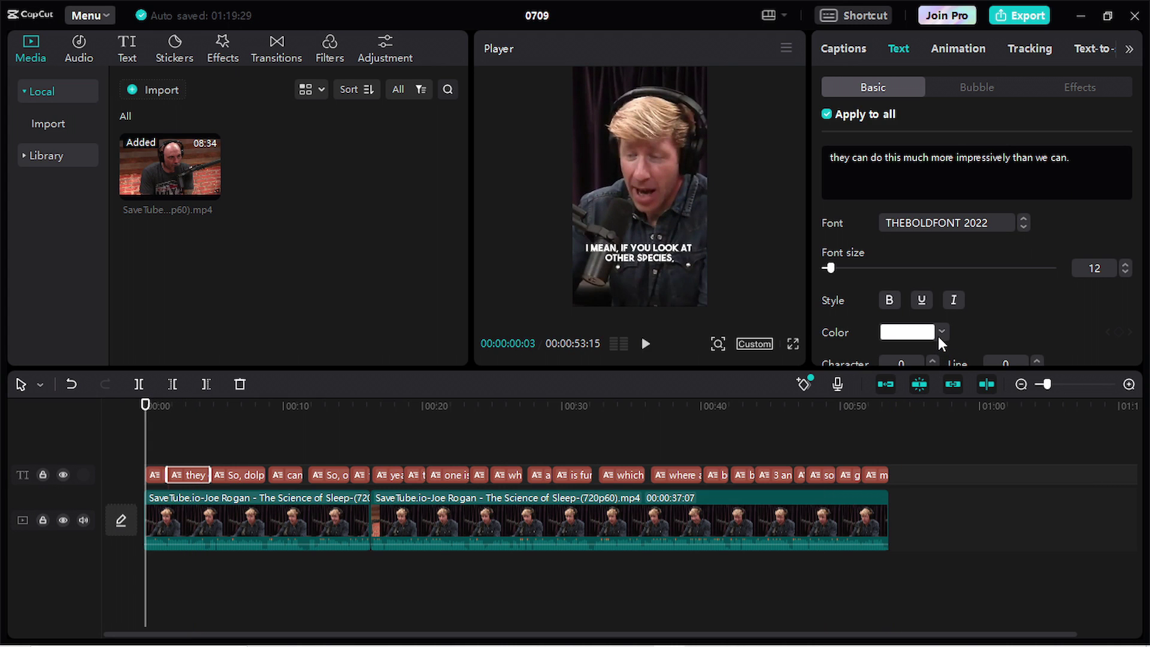
{"action": "left_click", "coordinate": [939, 334]}
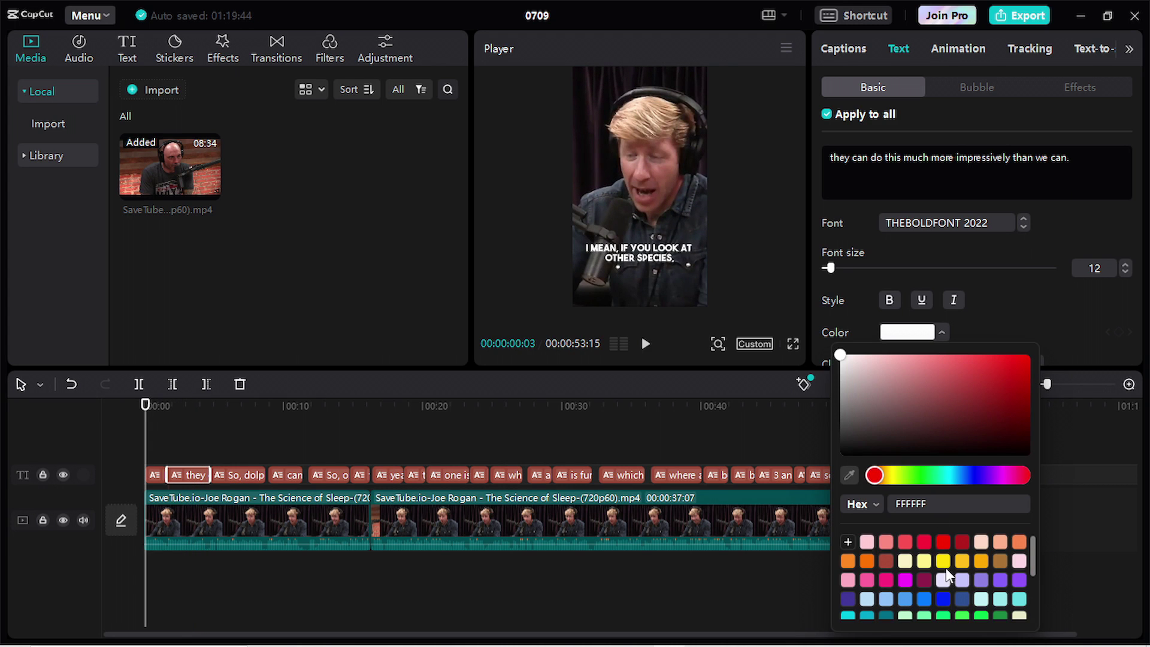
{"action": "left_click", "coordinate": [943, 560]}
{"action": "scroll", "coordinate": [1108, 336], "scroll_direction": "down", "scroll_amount": 10}
{"action": "scroll", "coordinate": [1114, 269], "scroll_direction": "up", "scroll_amount": 10}
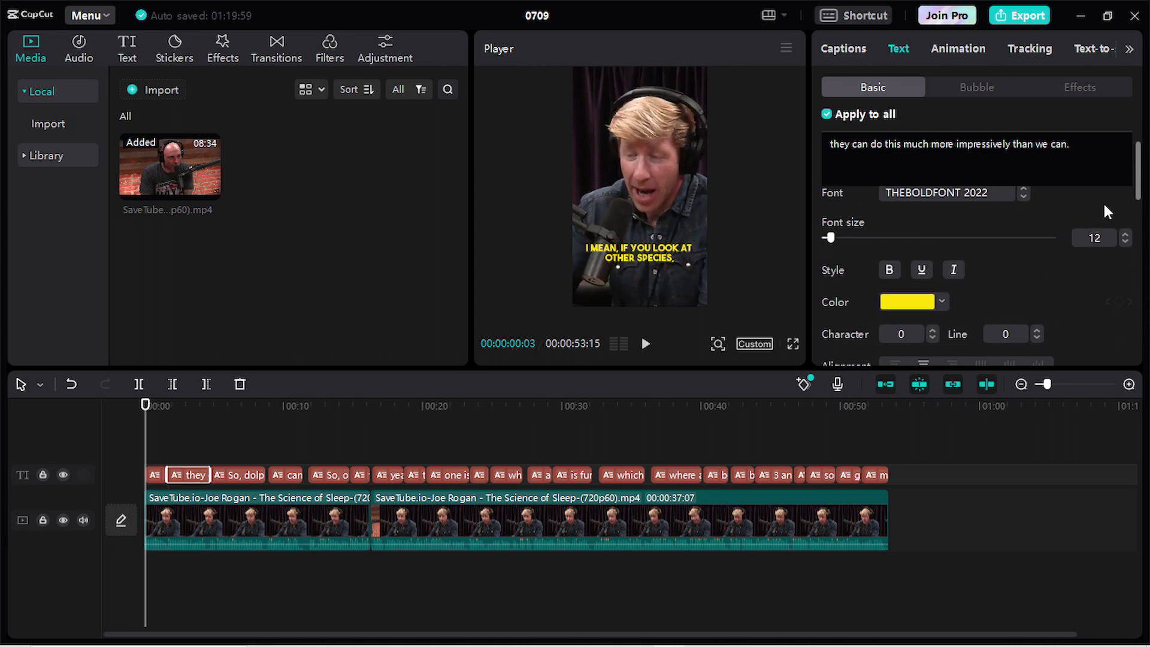
{"action": "scroll", "coordinate": [1104, 311], "scroll_direction": "down", "scroll_amount": 10}
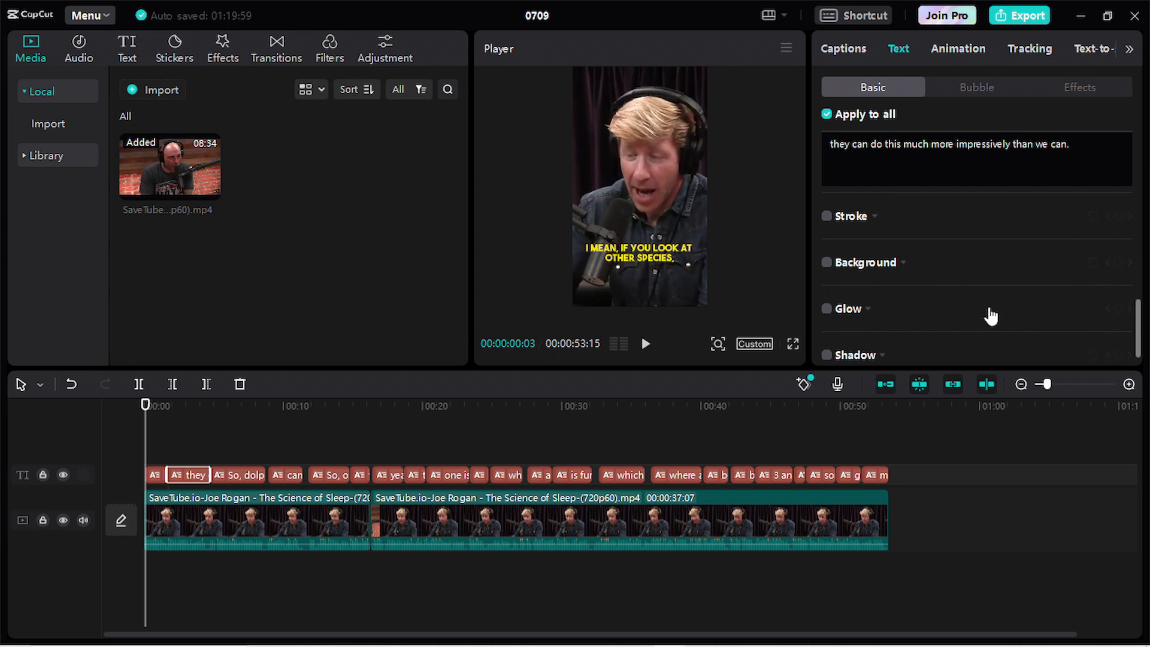
Add a black outline stroke to all captions with thickness 80.
{"action": "left_click", "coordinate": [827, 217]}
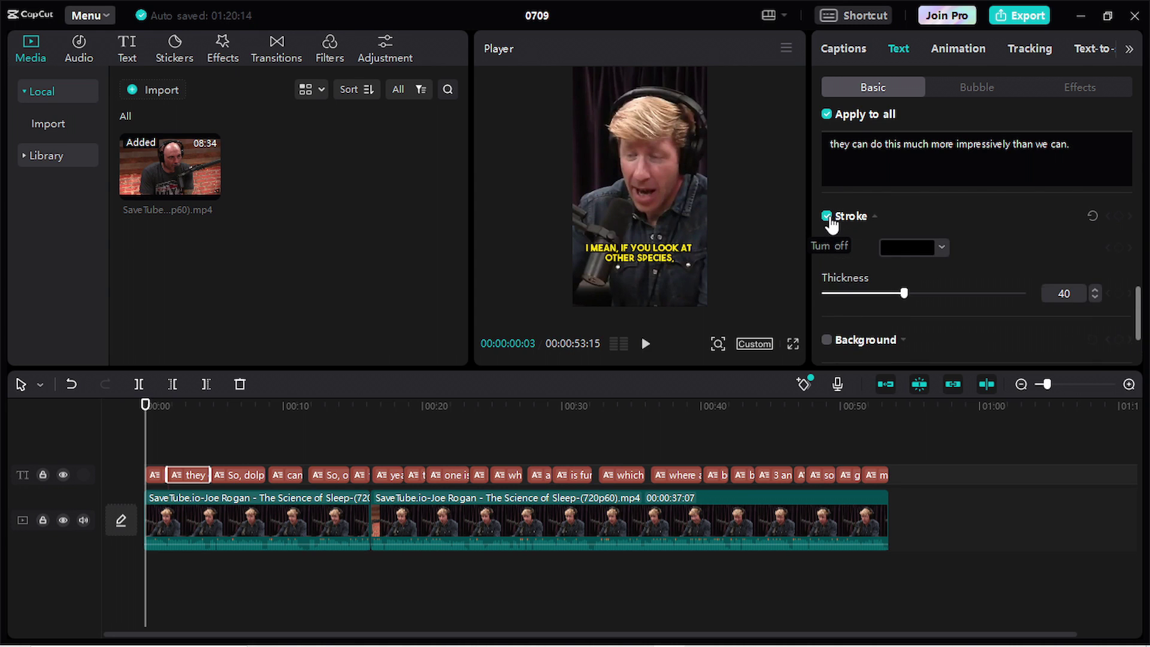
{"action": "left_click", "coordinate": [898, 247]}
{"action": "left_click", "coordinate": [898, 247]}
{"action": "left_click_drag", "start_coordinate": [698, 366], "coordinate": [703, 450]}
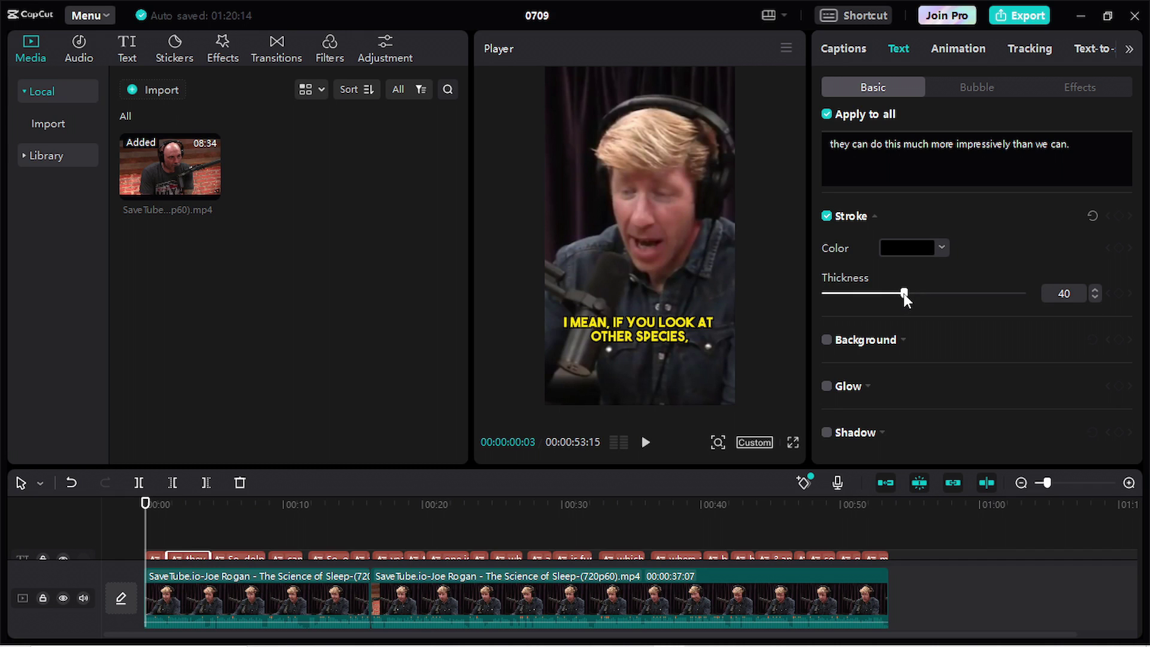
{"action": "mouse_move", "coordinate": [910, 294]}
{"action": "left_mouse_down"}
{"action": "mouse_move", "coordinate": [1042, 292]}
{"action": "mouse_move", "coordinate": [980, 290]}
{"action": "left_mouse_up"}
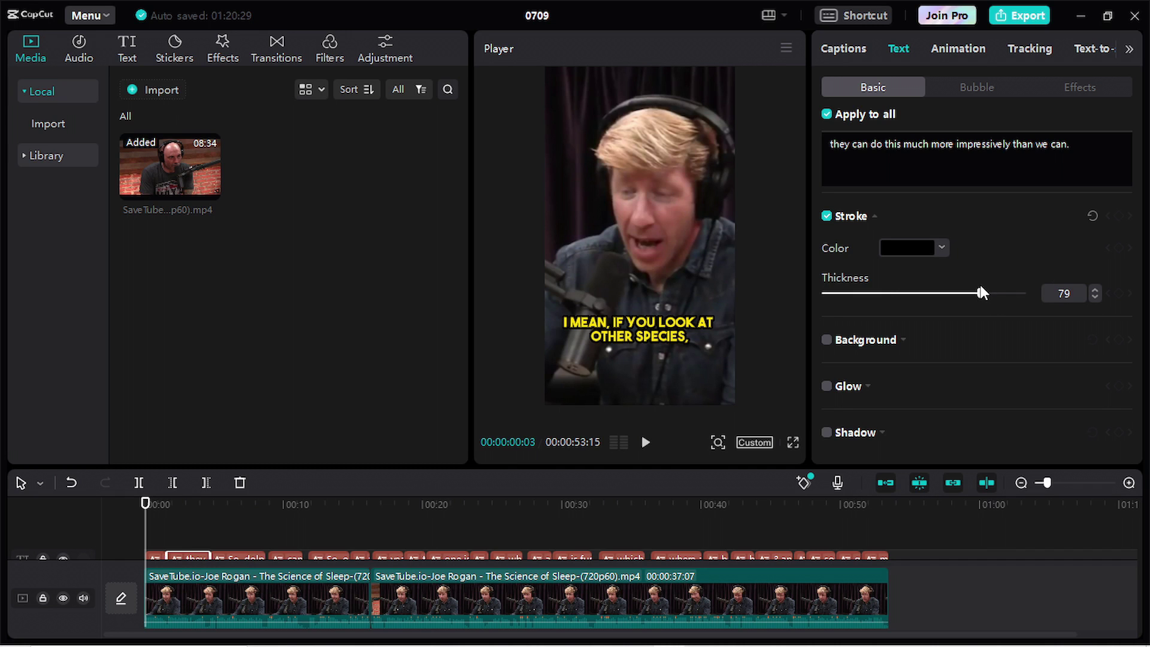
{"action": "left_click", "coordinate": [1076, 295]}
{"action": "type", "text": "80"}
{"action": "key", "text": "Return"}
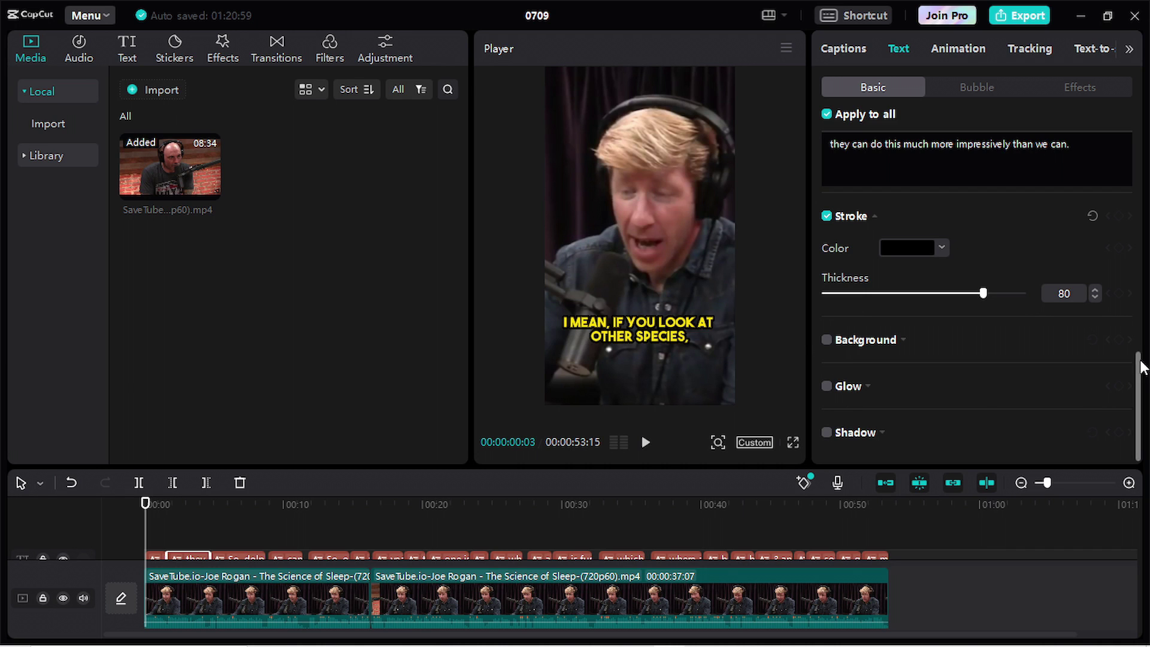
{"action": "mouse_move", "coordinate": [1140, 360]}
{"action": "left_mouse_down"}
{"action": "mouse_move", "coordinate": [1135, 194]}
{"action": "mouse_move", "coordinate": [1114, 196]}
{"action": "left_mouse_up"}
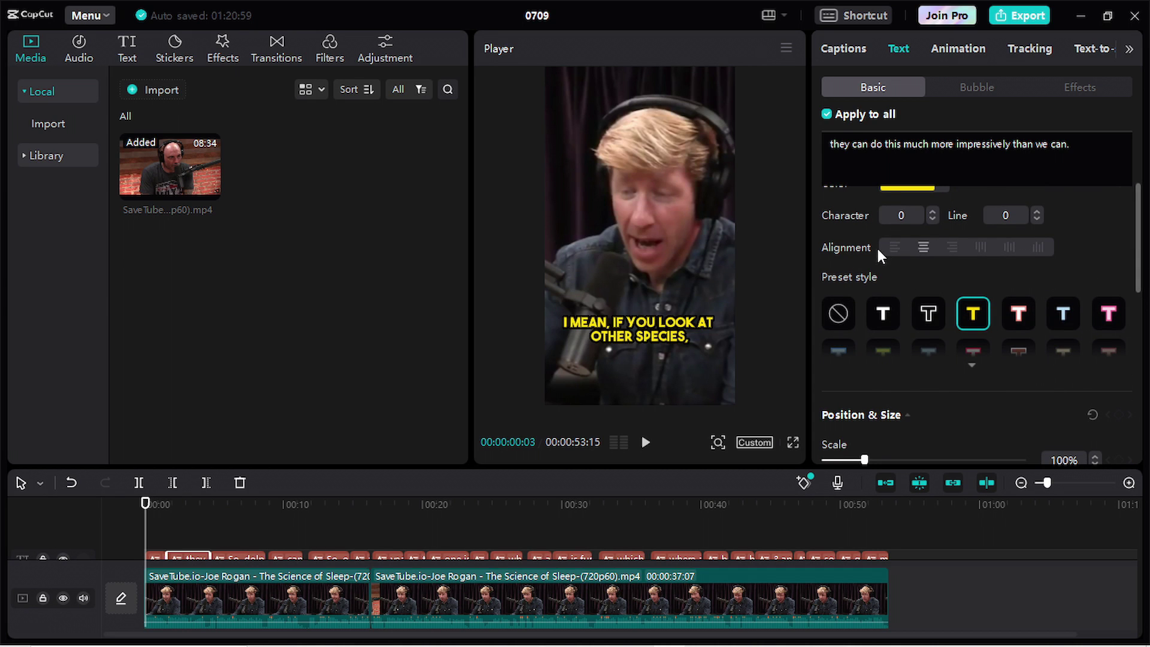
Change the caption text colour back to white.
{"action": "left_click_drag", "start_coordinate": [1135, 271], "coordinate": [1134, 198]}
{"action": "left_click", "coordinate": [907, 332]}
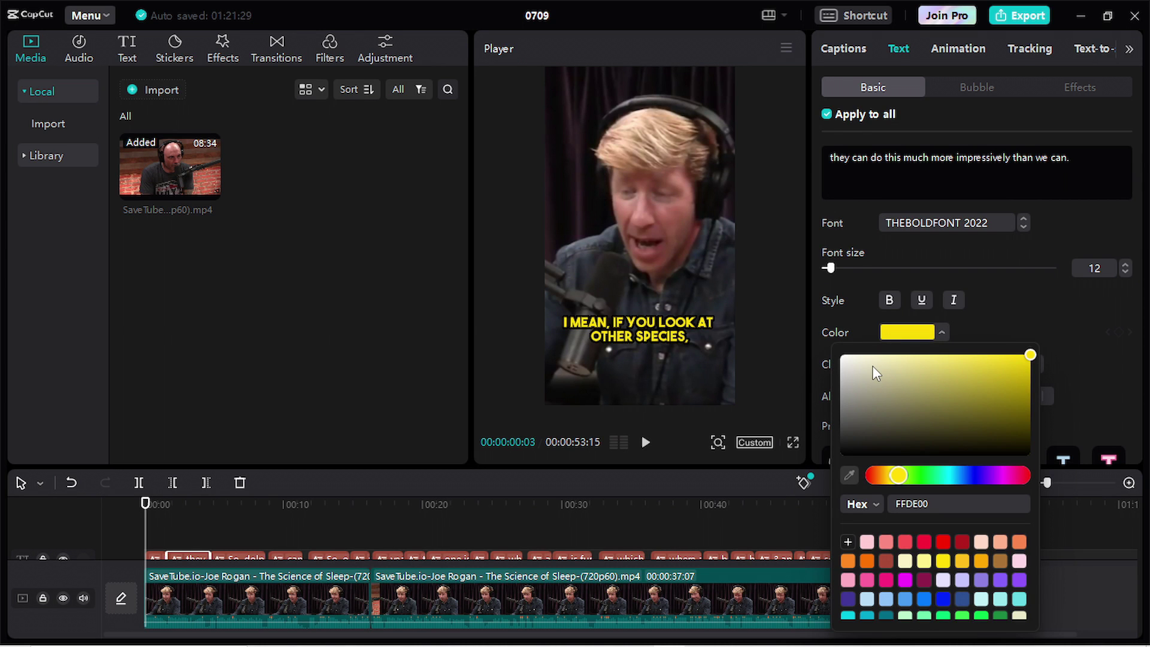
{"action": "left_click_drag", "start_coordinate": [872, 365], "coordinate": [811, 338]}
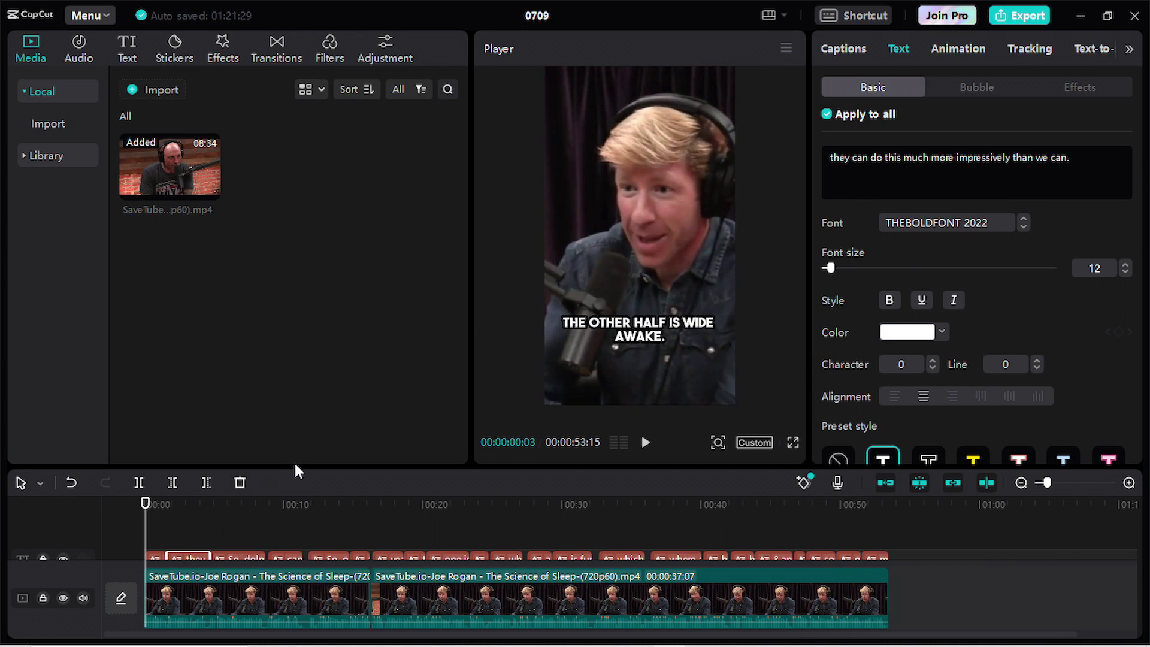
{"action": "left_click_drag", "start_coordinate": [295, 465], "coordinate": [297, 424]}
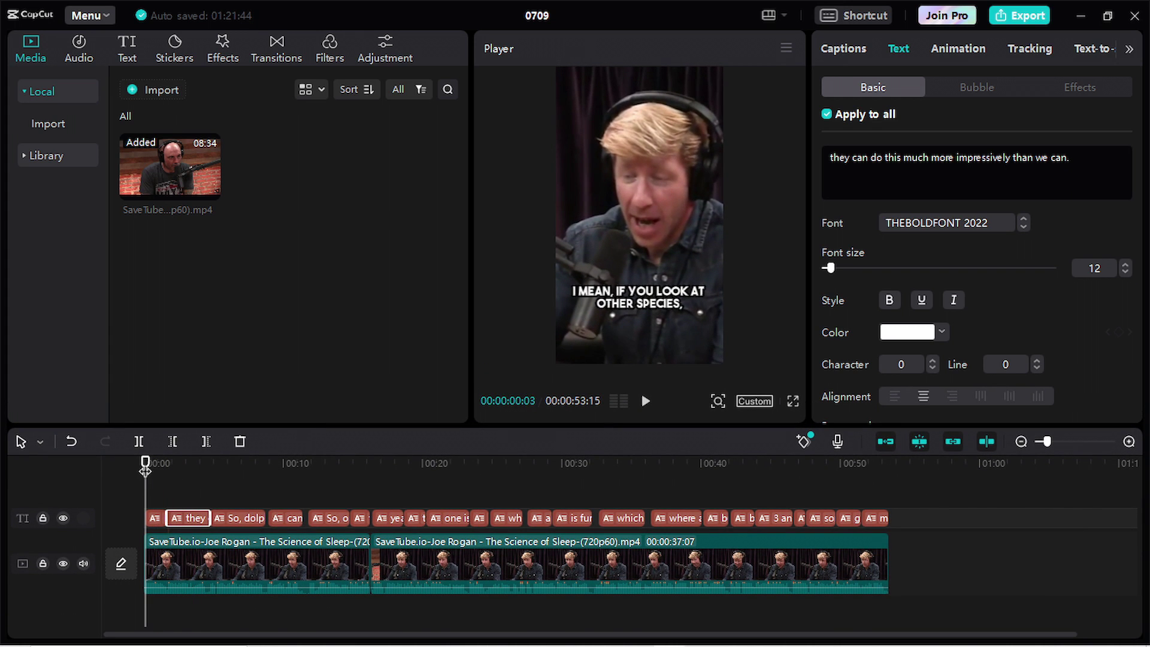
Colour only the words 'more impressively' yellow in the 'they can do this much' caption.
{"action": "left_click_drag", "start_coordinate": [147, 471], "coordinate": [181, 471]}
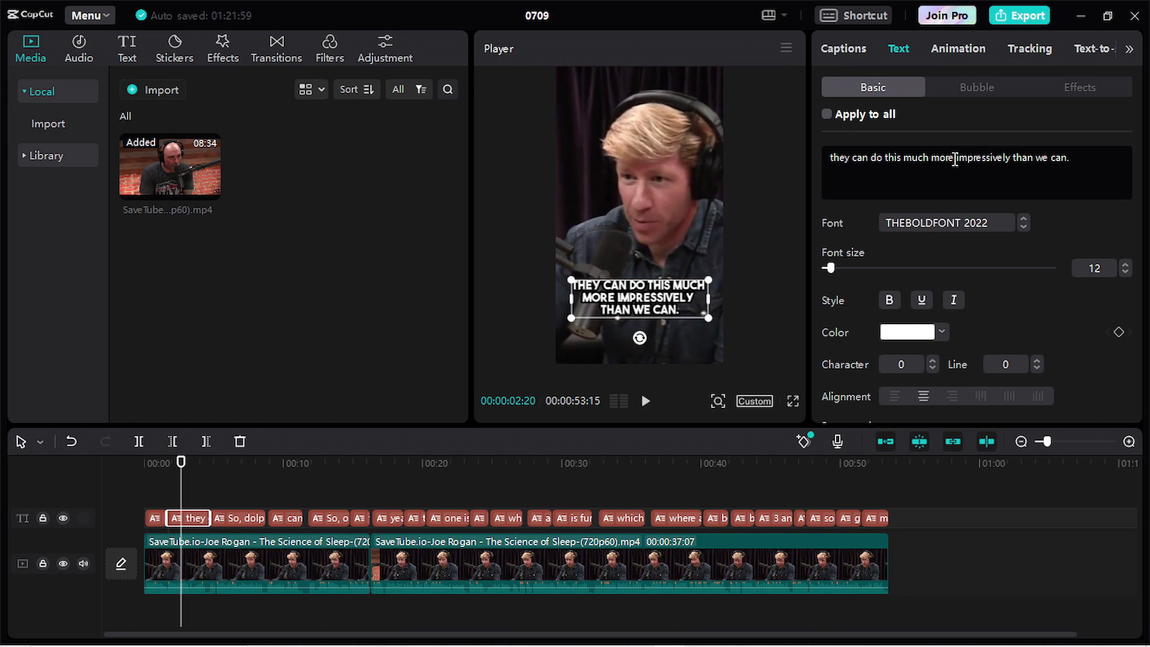
{"action": "left_click_drag", "start_coordinate": [1007, 157], "coordinate": [932, 157]}
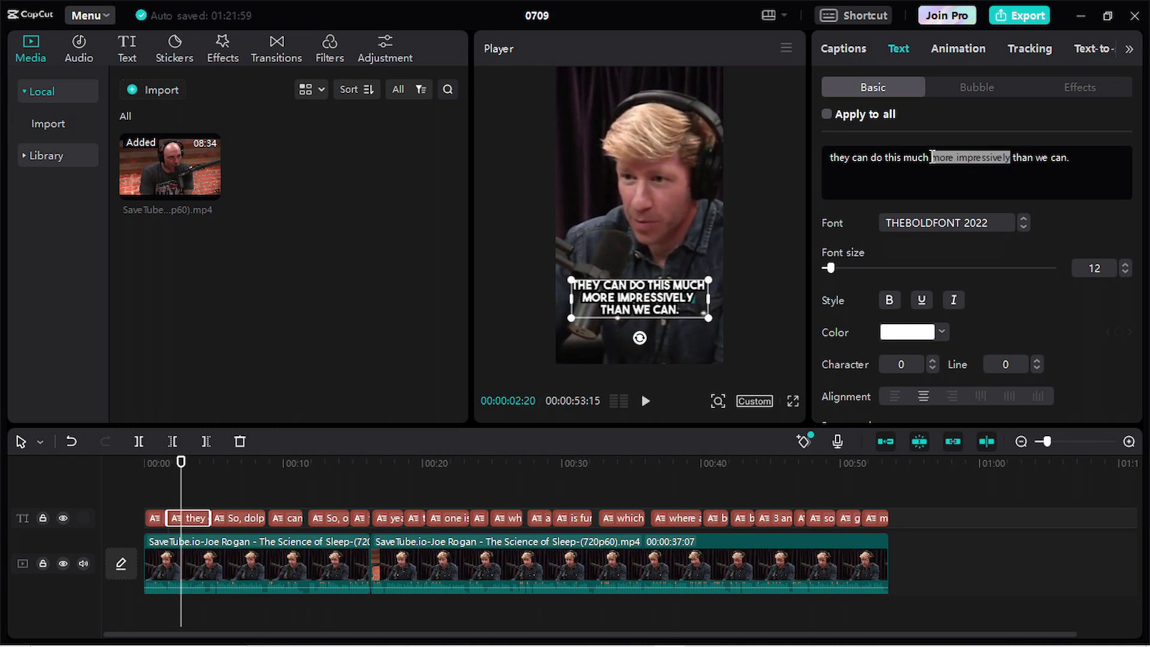
{"action": "left_click", "coordinate": [942, 332]}
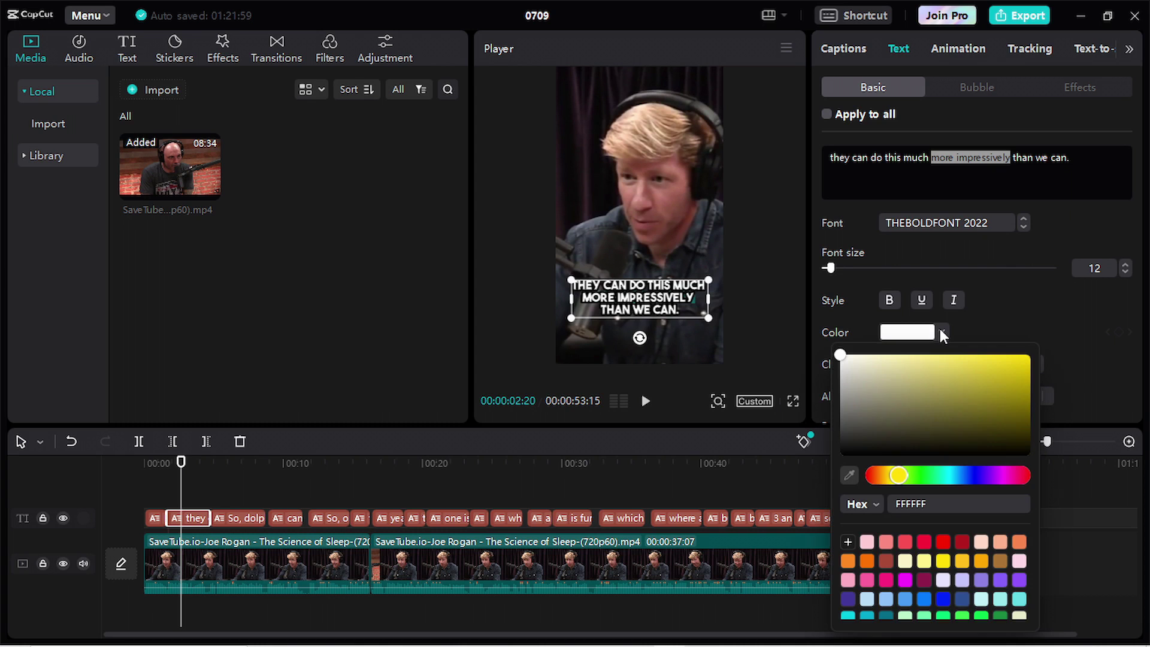
{"action": "left_click", "coordinate": [943, 560]}
{"action": "left_click", "coordinate": [171, 475]}
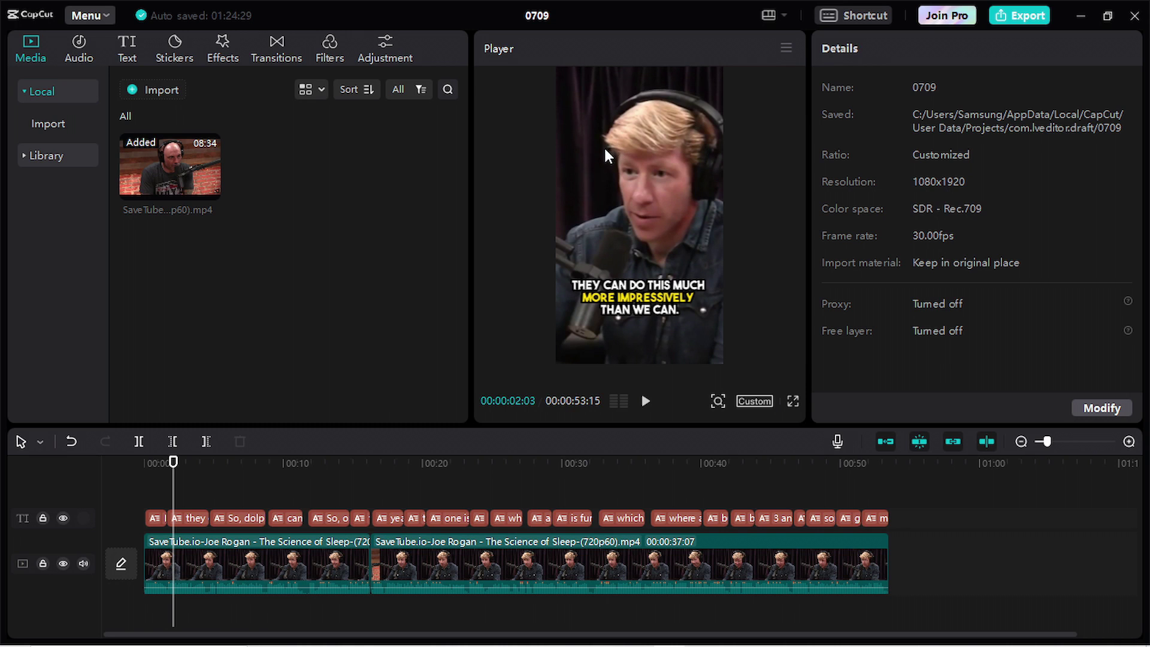
{"action": "mouse_move", "coordinate": [535, 641]}
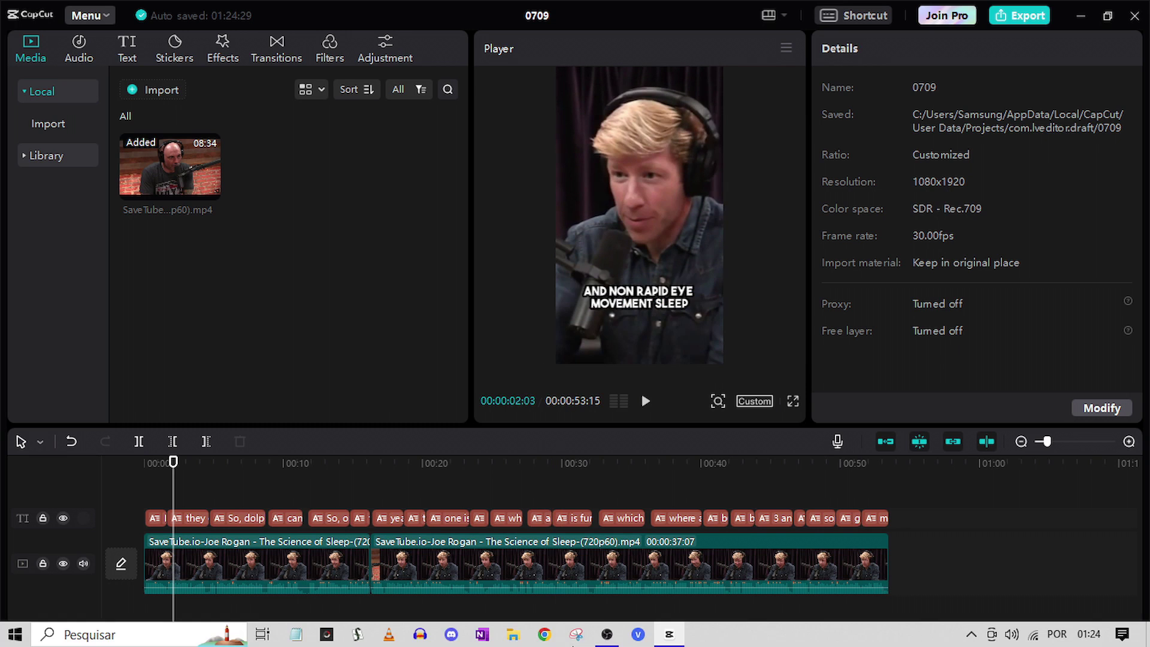
{"action": "left_click", "coordinate": [543, 635]}
Search Google for 'emojipedia' and open the Emojipedia website.
{"action": "left_click", "coordinate": [861, 44]}
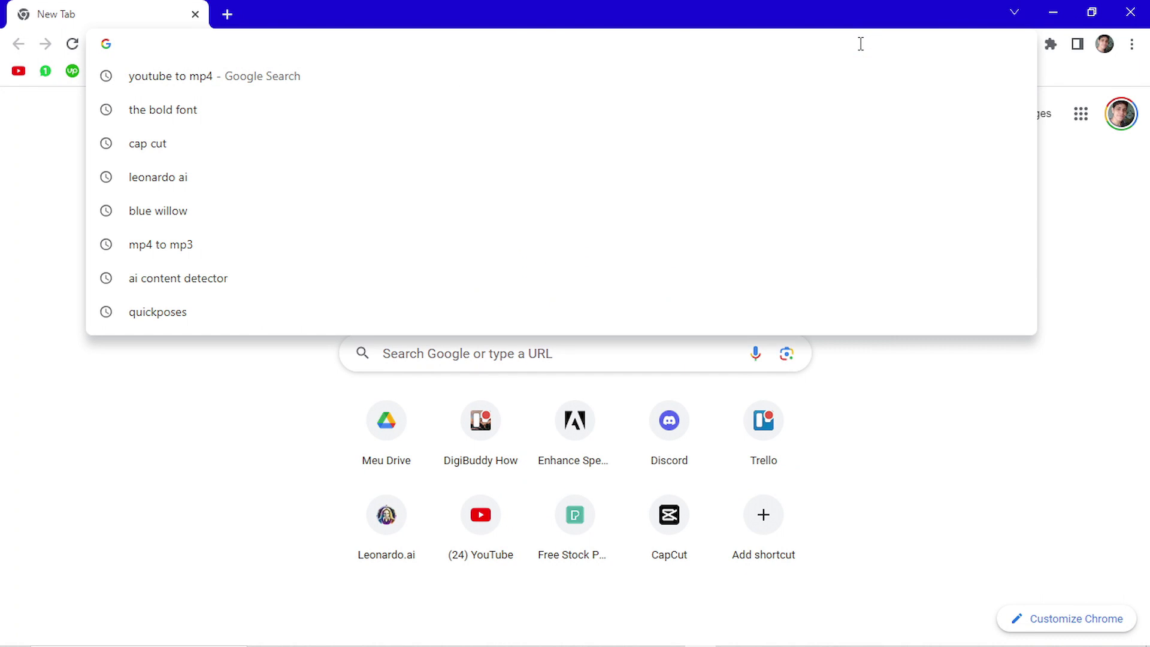
{"action": "type", "text": "emojipedia"}
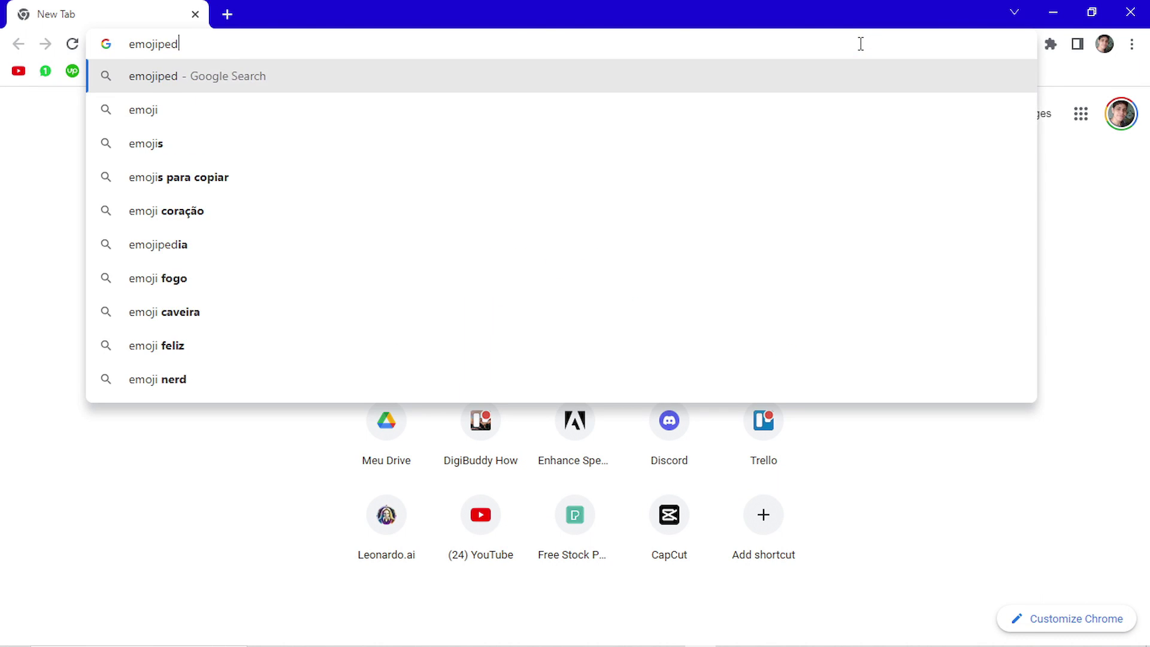
{"action": "key", "text": "Return"}
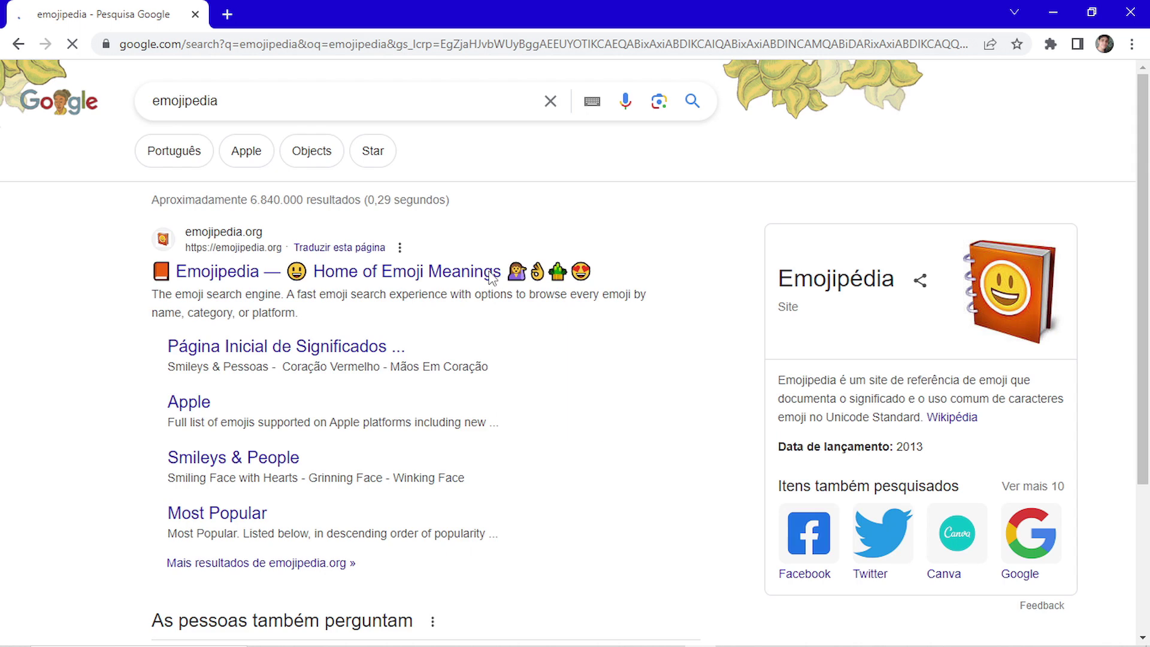
{"action": "left_click", "coordinate": [489, 274]}
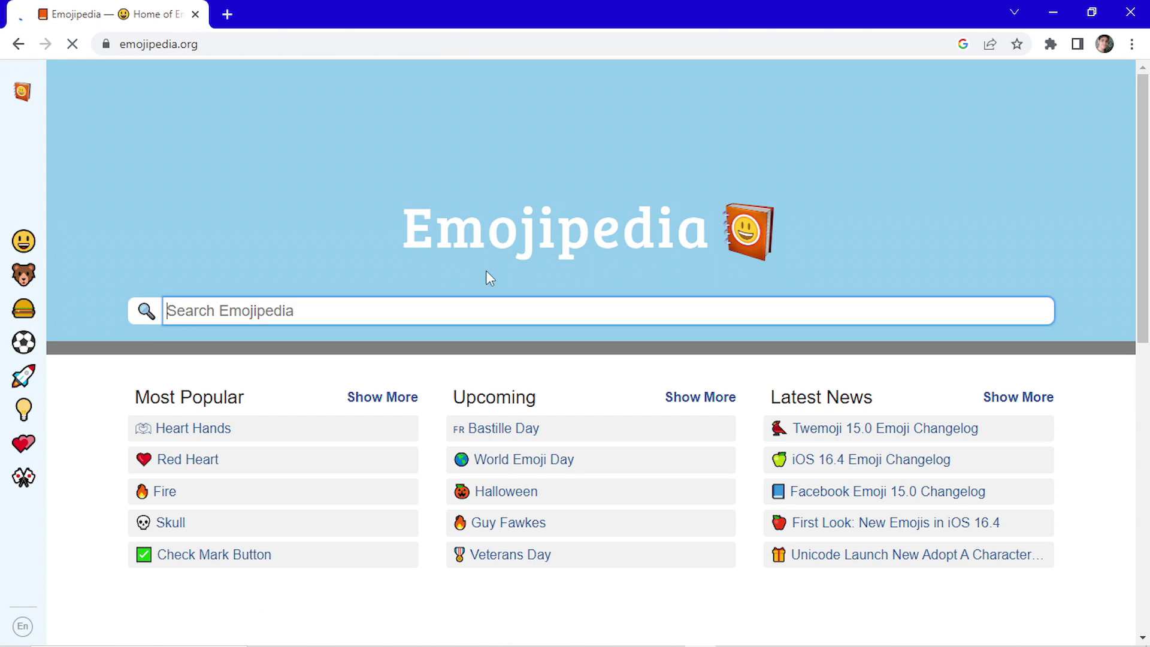
Search Emojipedia for 'brain', copy the brain emoji and return to CapCut.
{"action": "left_click", "coordinate": [382, 315]}
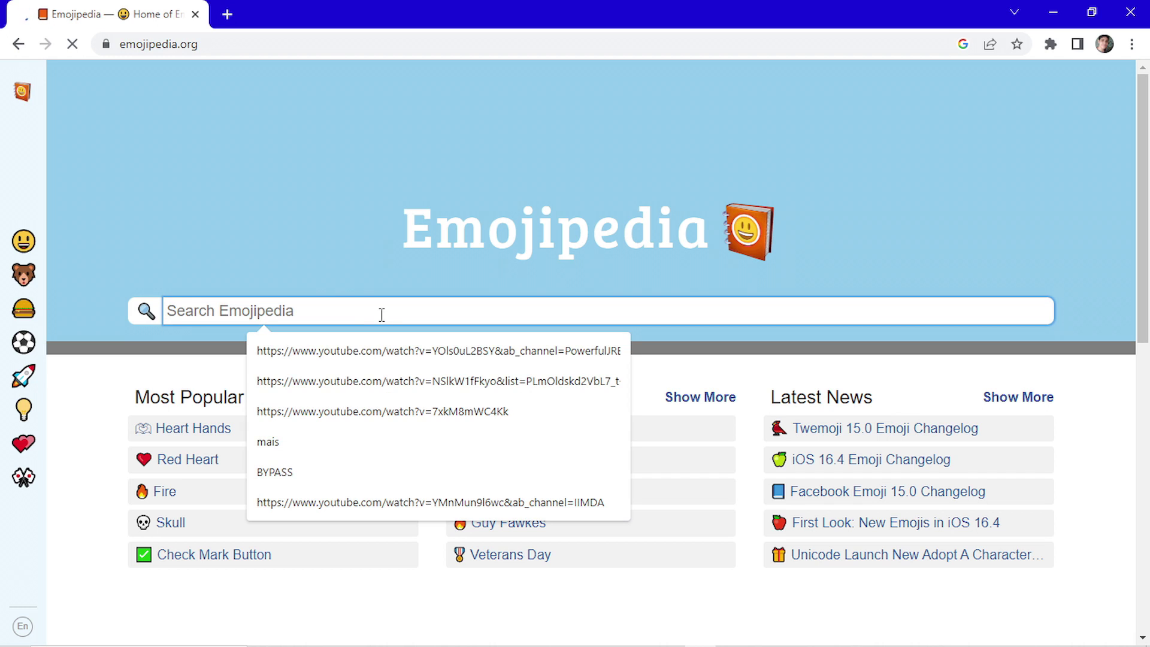
{"action": "type", "text": "brain"}
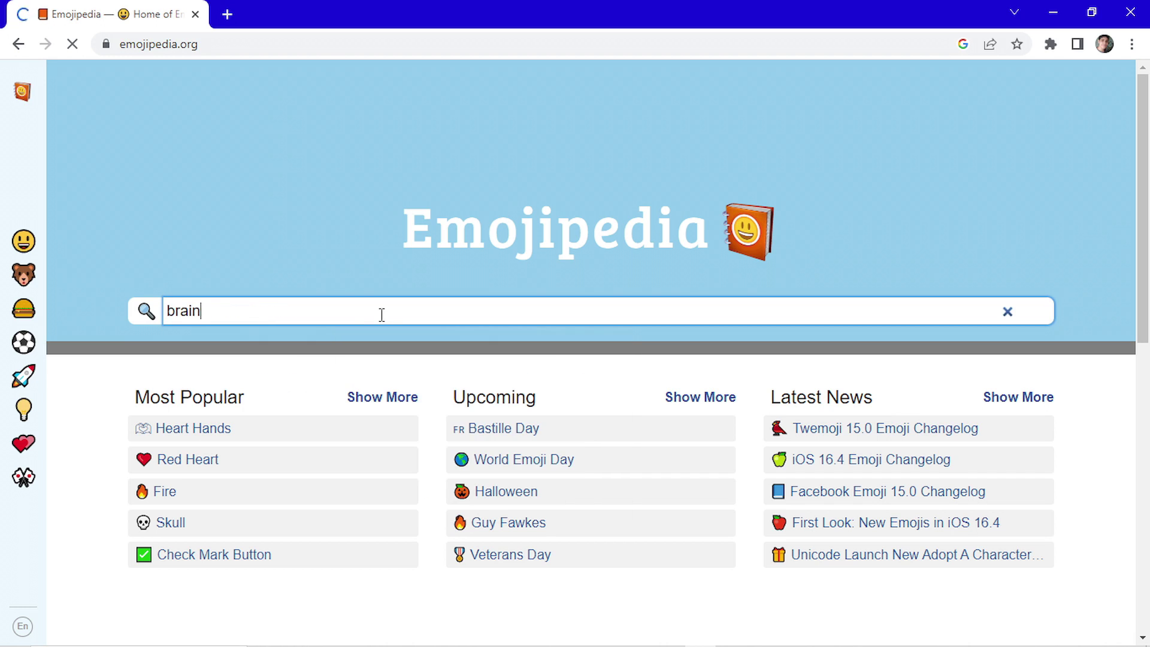
{"action": "key", "text": "Return"}
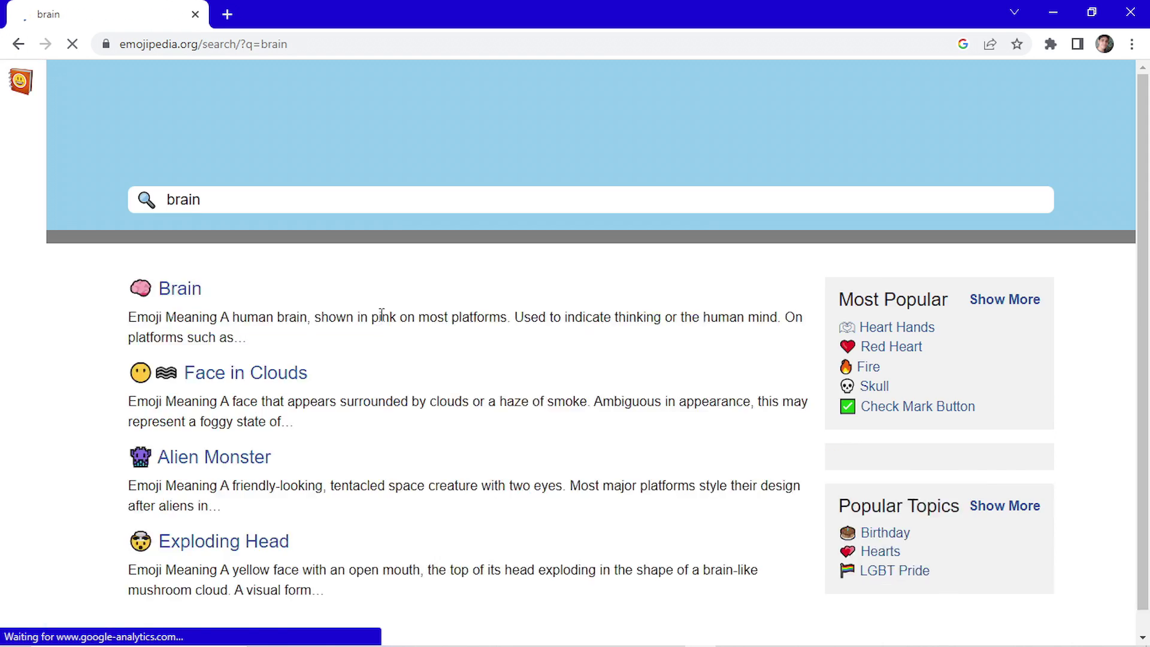
{"action": "left_click", "coordinate": [154, 358]}
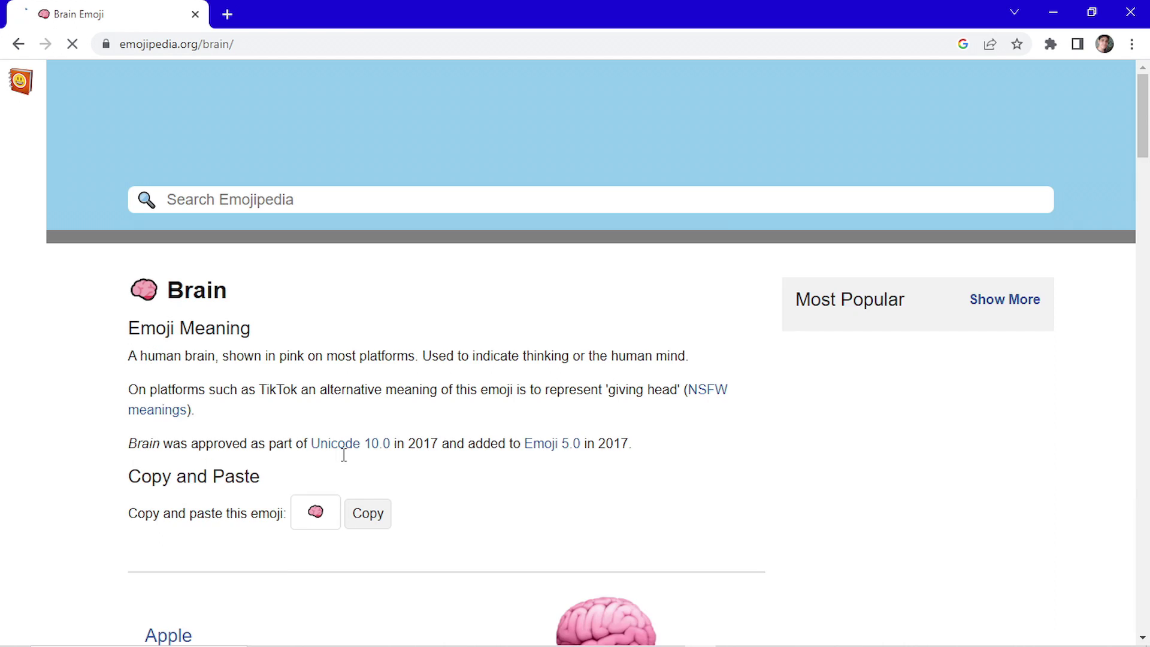
{"action": "left_click", "coordinate": [375, 516]}
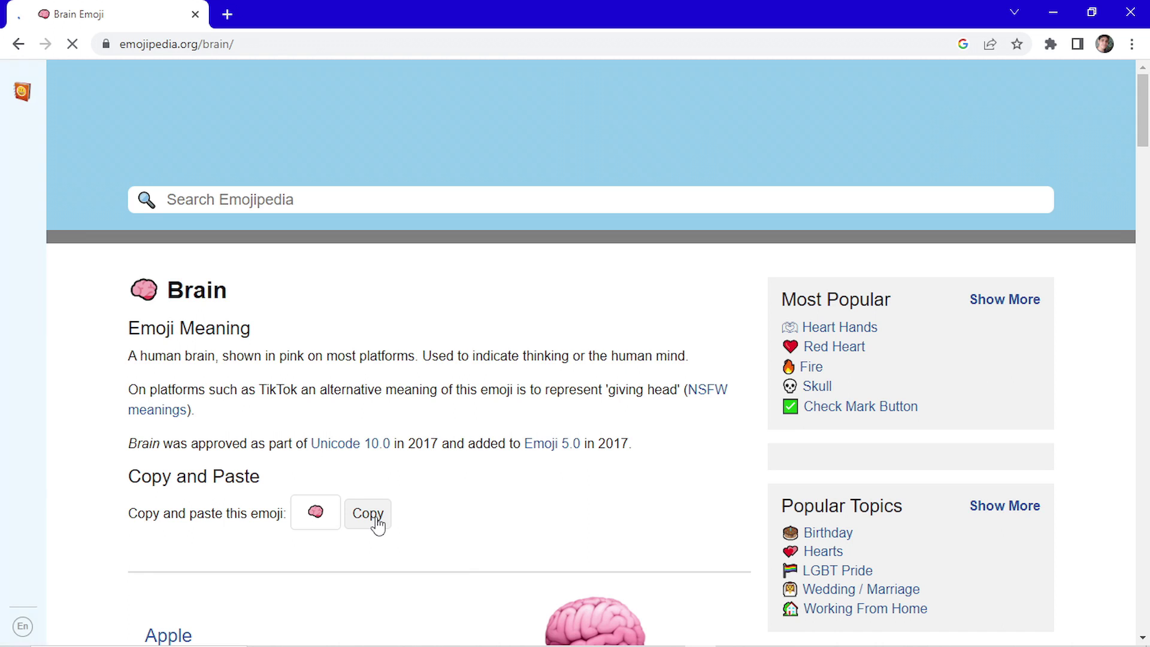
{"action": "key", "text": "alt+Tab"}
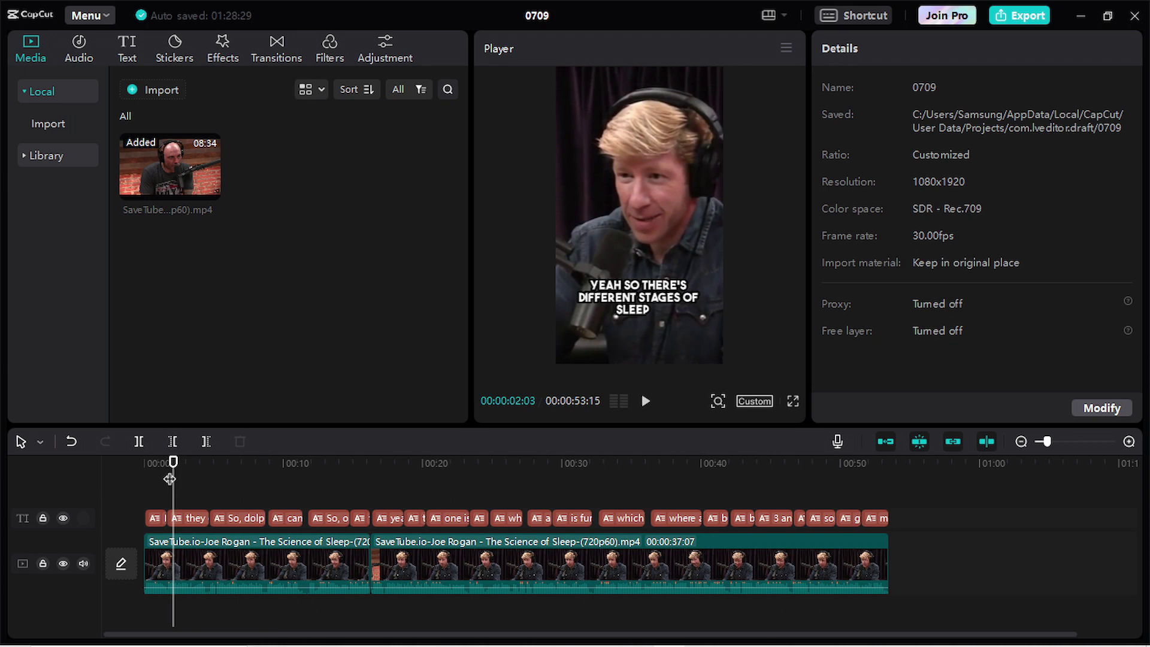
Paste the brain emoji on a new line above the 'they can do this much' caption text.
{"action": "left_click", "coordinate": [189, 516]}
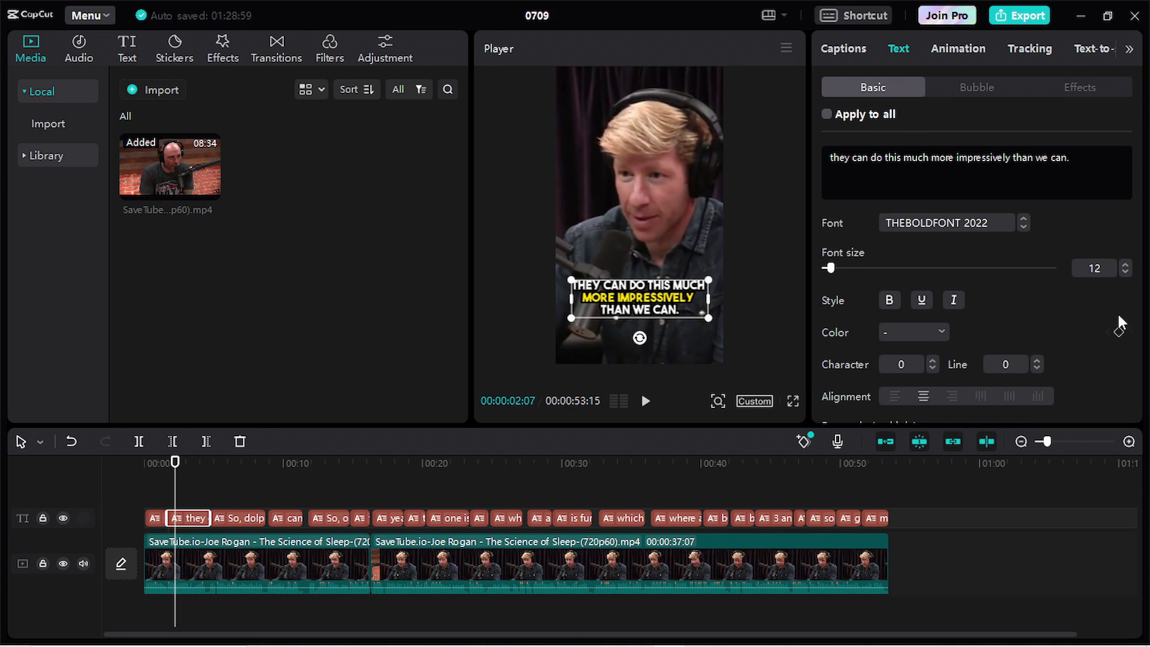
{"action": "left_click", "coordinate": [1080, 163]}
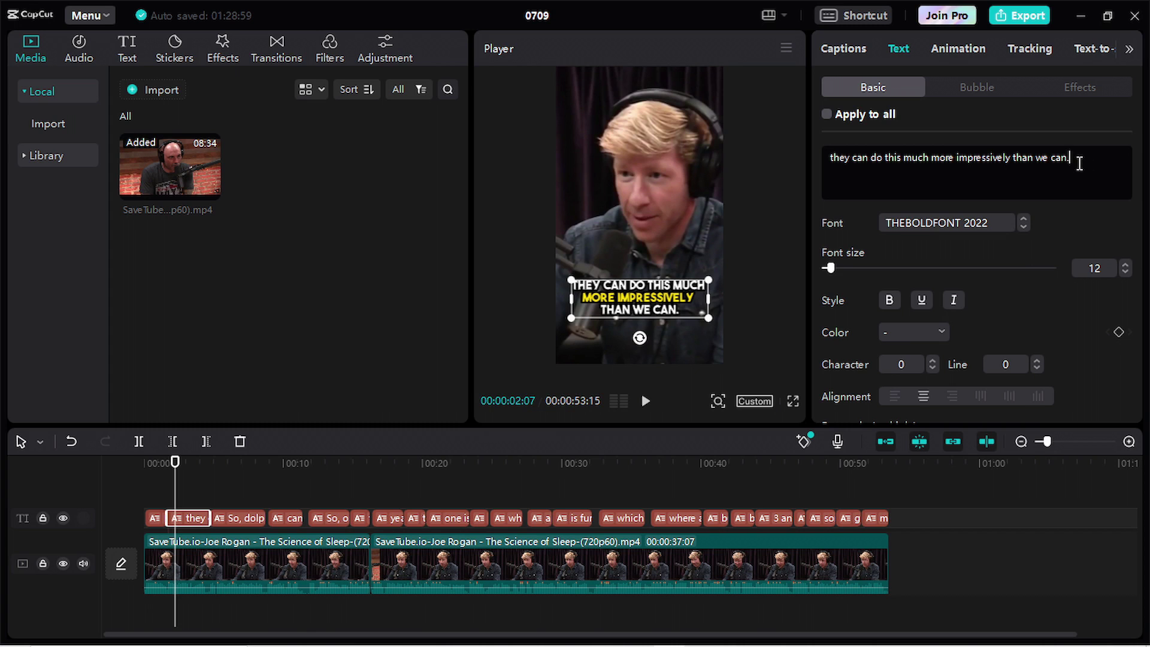
{"action": "left_click", "coordinate": [831, 159]}
{"action": "key", "text": "shift+Return"}
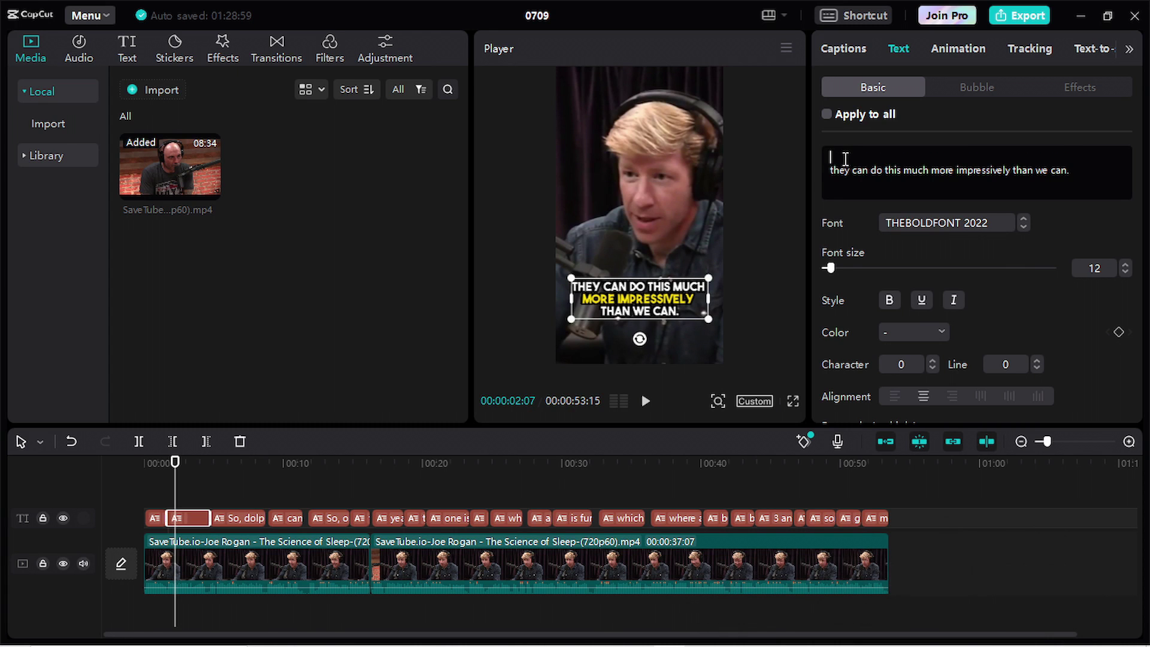
{"action": "left_click", "coordinate": [830, 158]}
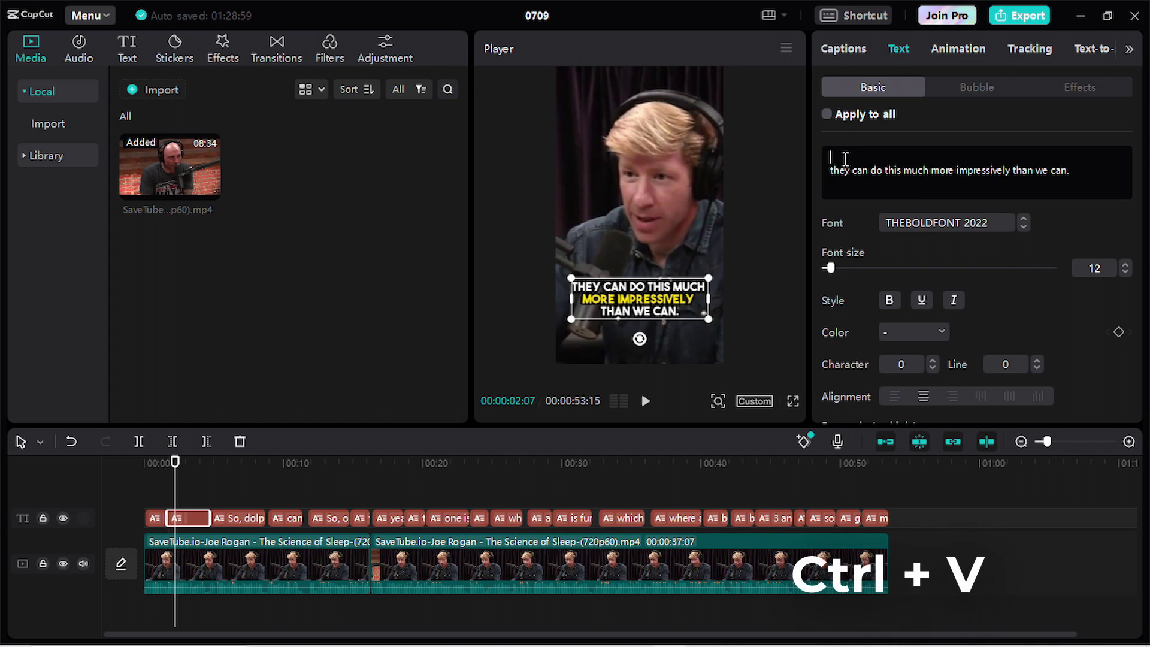
{"action": "key", "text": "ctrl+v"}
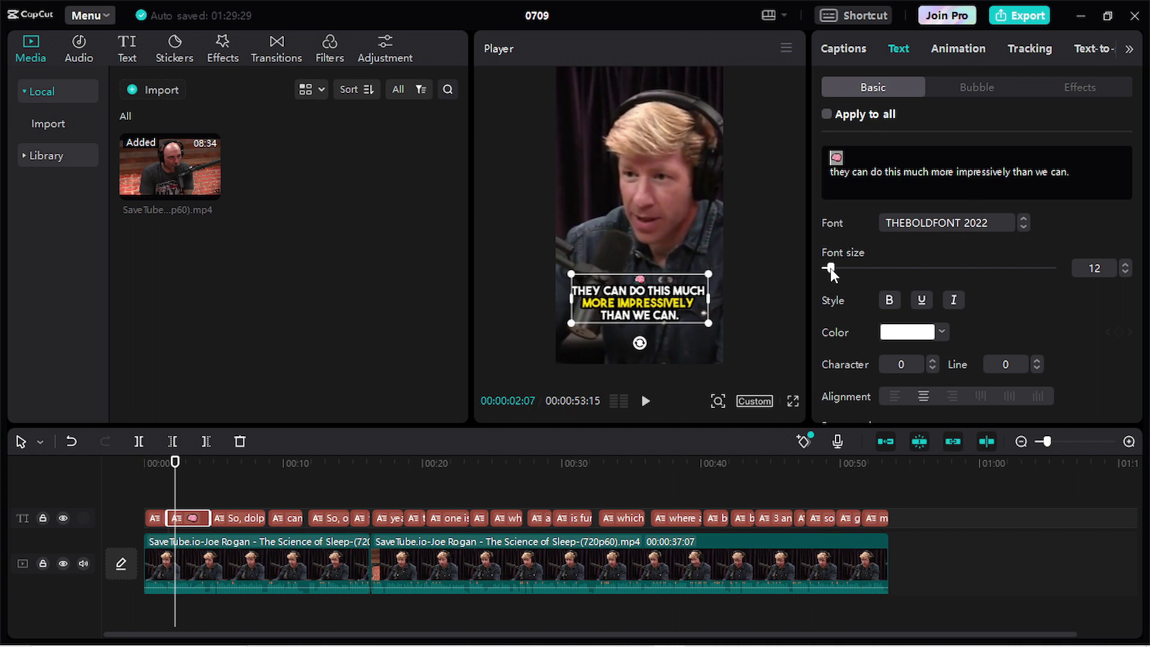
Enlarge that caption to font size 40 and set its line spacing to -9.
{"action": "mouse_move", "coordinate": [830, 268]}
{"action": "left_mouse_down"}
{"action": "mouse_move", "coordinate": [860, 268]}
{"action": "mouse_move", "coordinate": [851, 264]}
{"action": "left_mouse_up"}
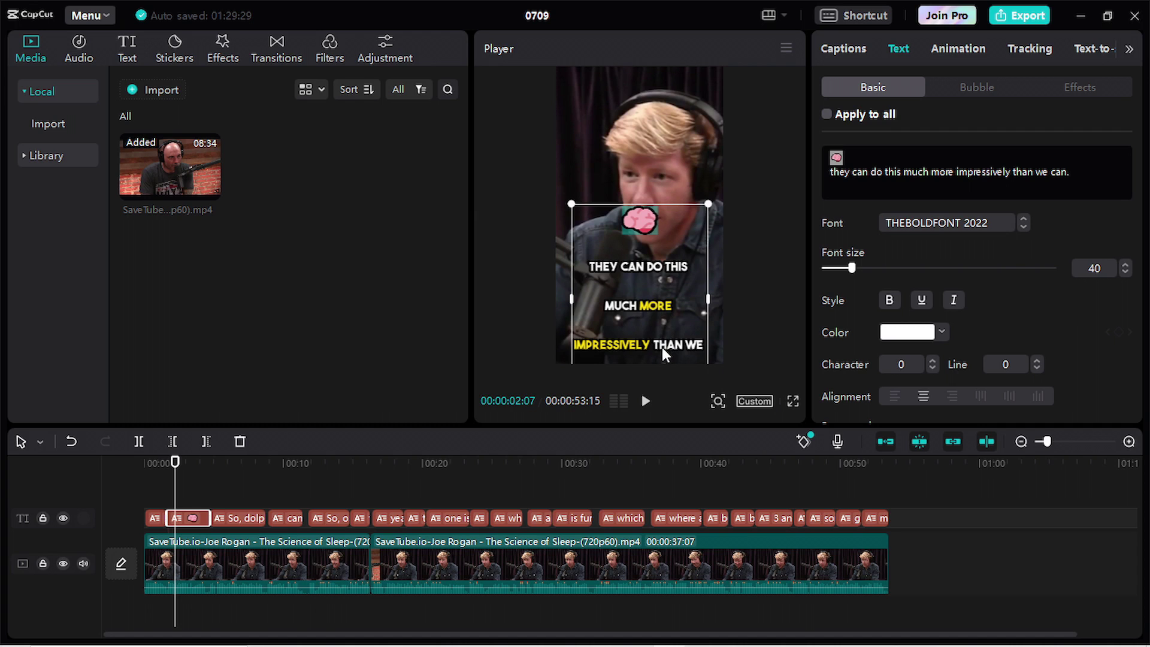
{"action": "scroll", "coordinate": [1036, 324], "scroll_direction": "down", "scroll_amount": 2}
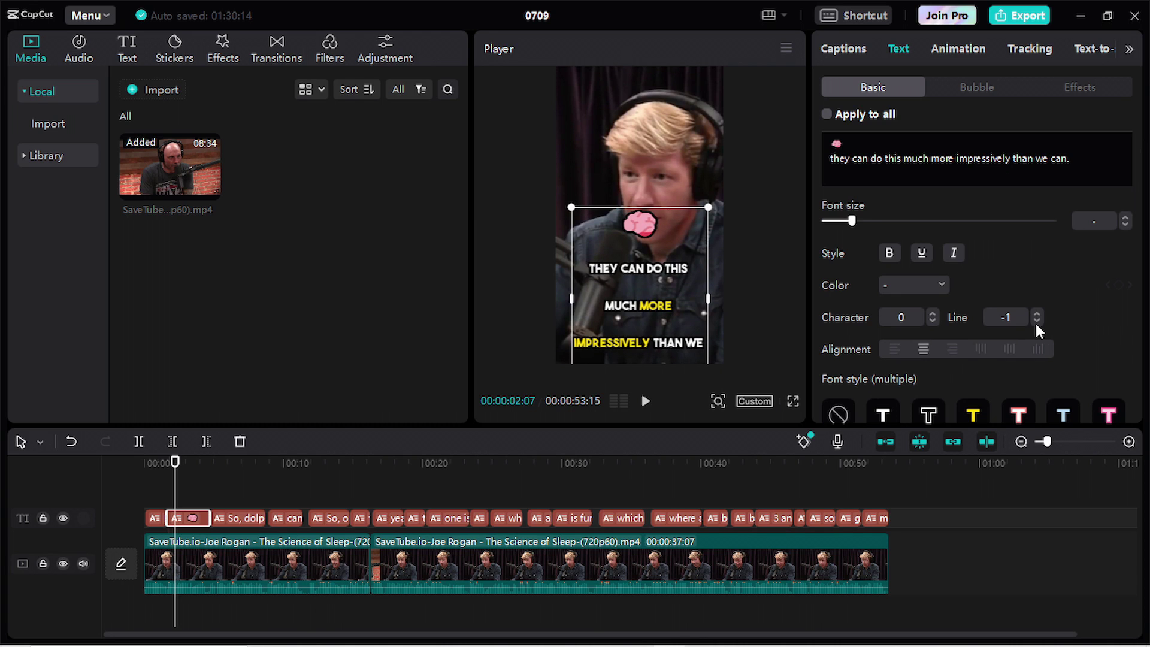
{"action": "scroll", "coordinate": [1037, 322], "scroll_direction": "down", "scroll_amount": 9}
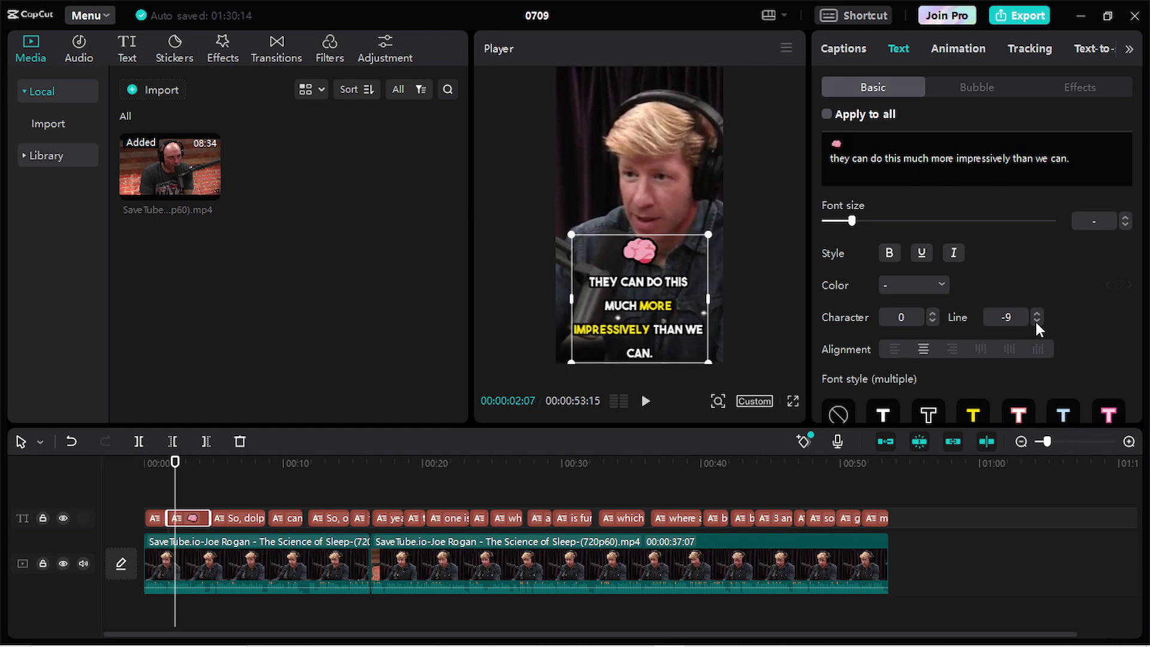
{"action": "left_click", "coordinate": [1036, 313]}
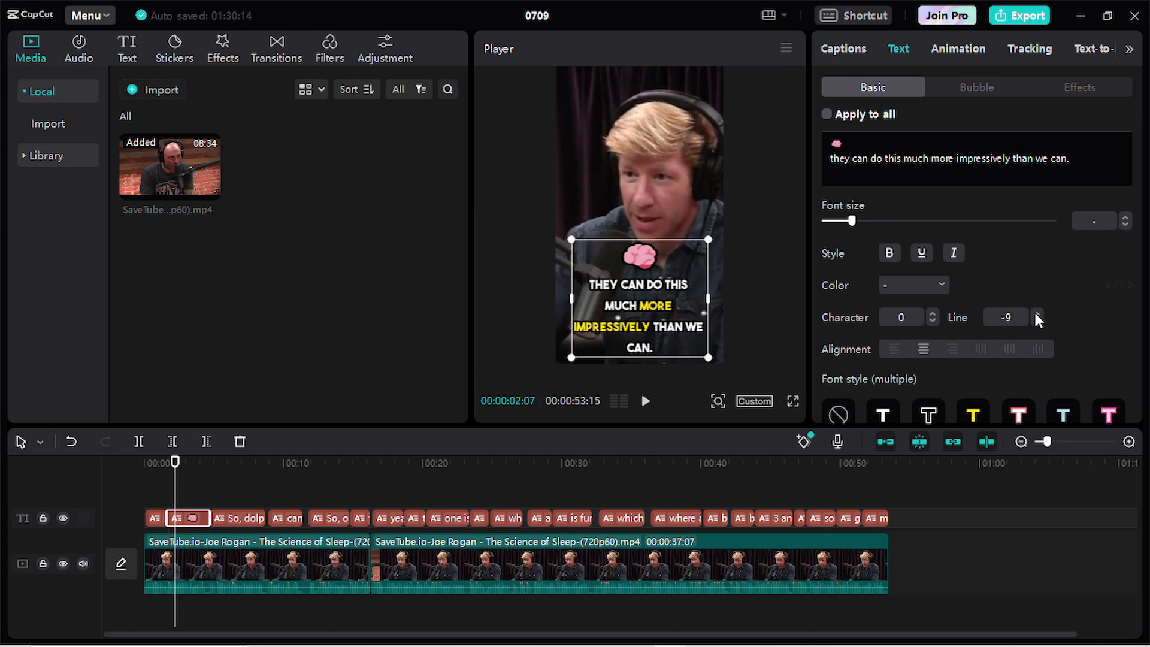
{"action": "left_click_drag", "start_coordinate": [524, 464], "coordinate": [372, 468]}
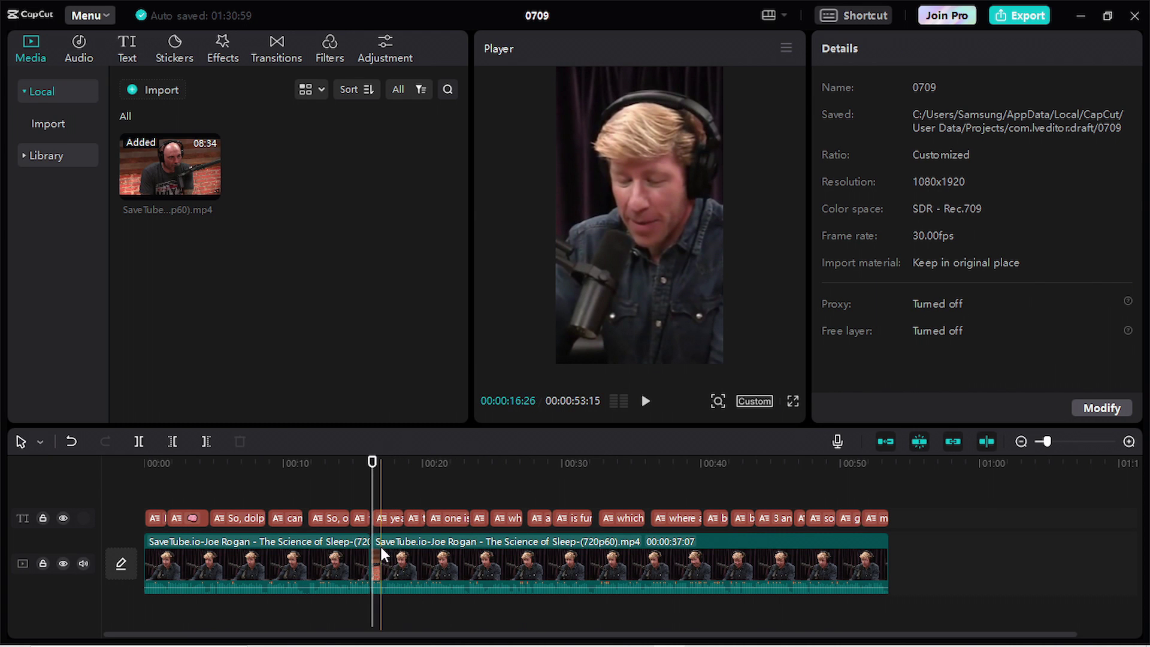
Place the 0.5s 'Up' camera transition on the cut between the two podcast clips.
{"action": "left_click", "coordinate": [374, 580]}
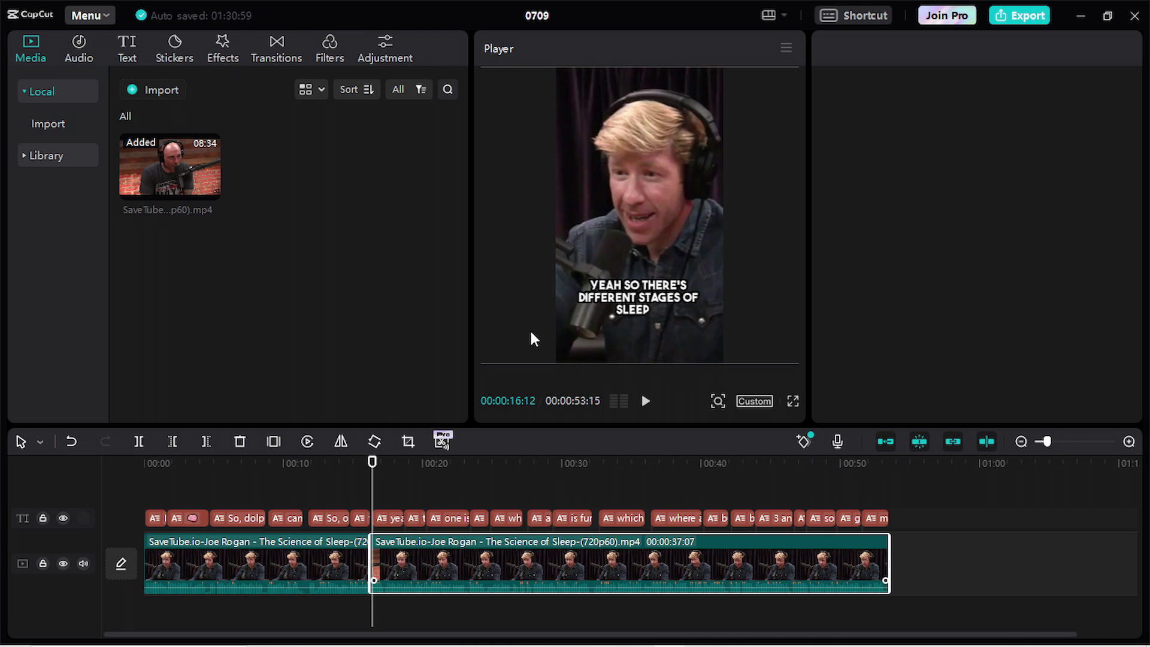
{"action": "left_click", "coordinate": [282, 57]}
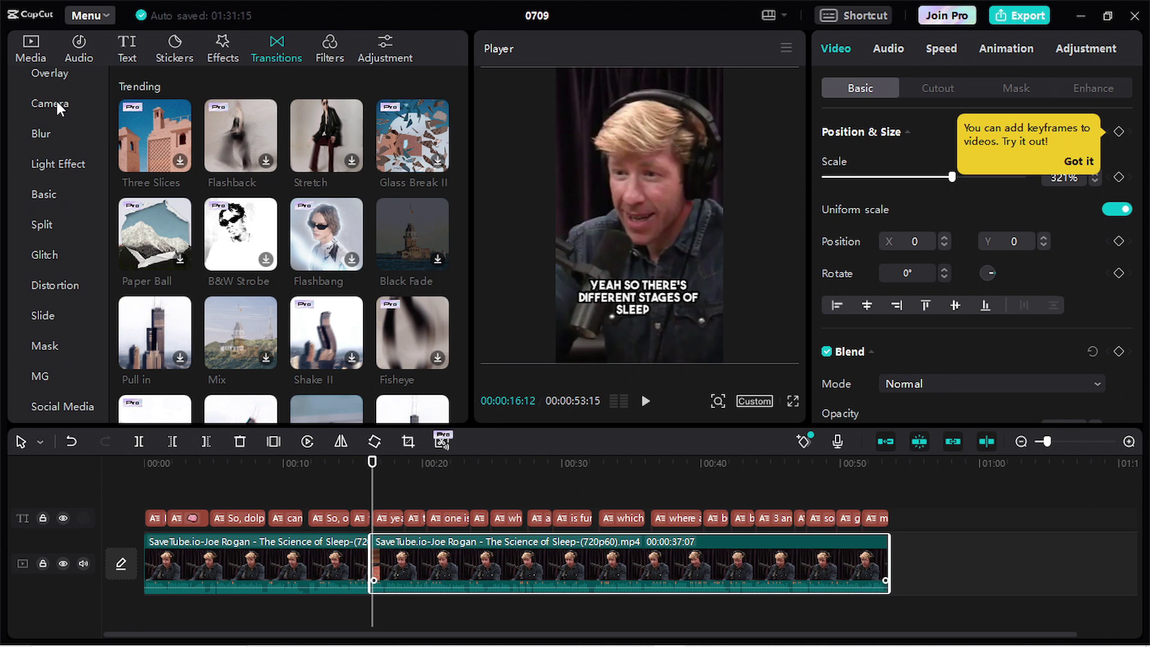
{"action": "left_click", "coordinate": [56, 101]}
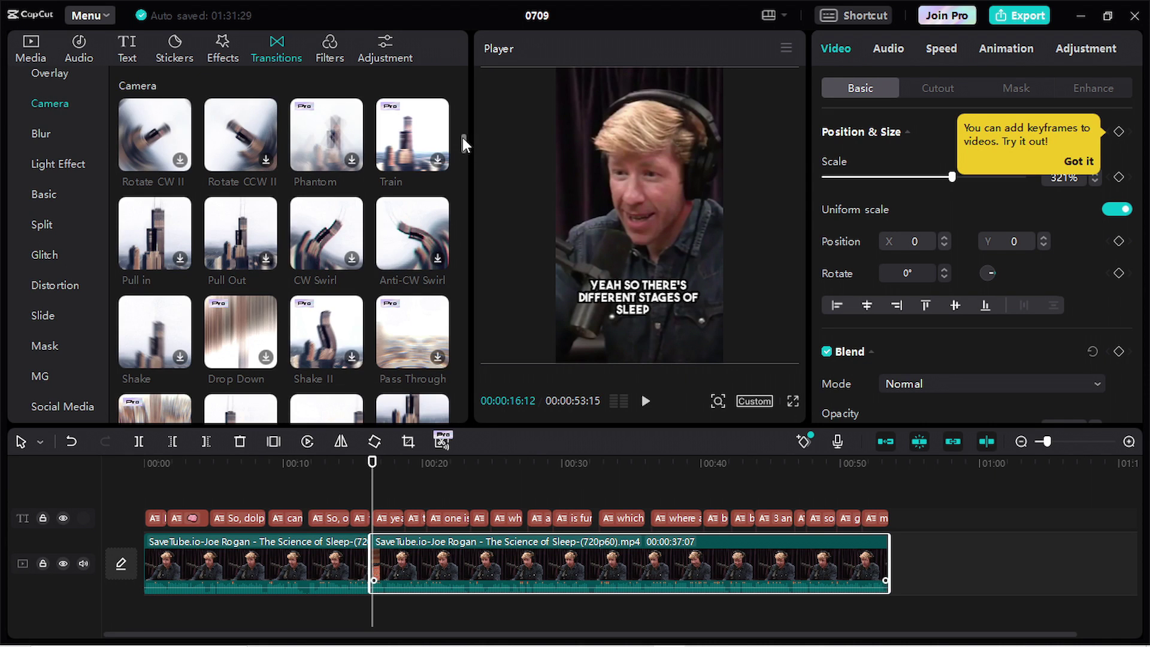
{"action": "scroll", "coordinate": [461, 138], "scroll_direction": "up", "scroll_amount": 5}
{"action": "scroll", "coordinate": [451, 150], "scroll_direction": "down", "scroll_amount": 6}
{"action": "left_click", "coordinate": [395, 266]}
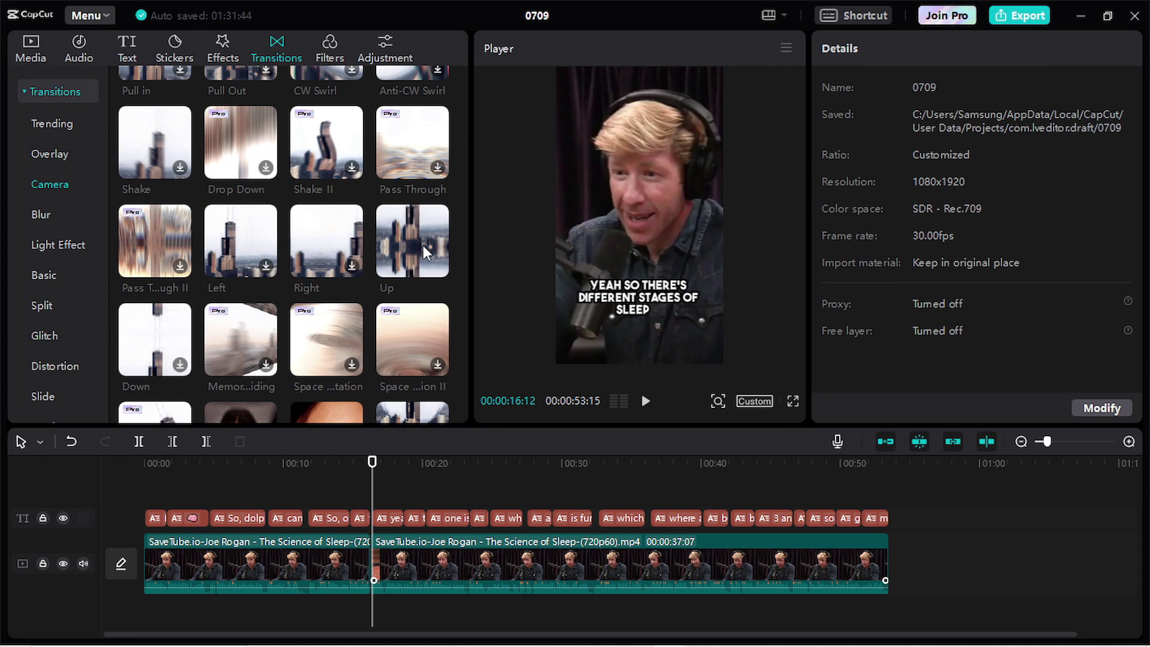
{"action": "mouse_move", "coordinate": [447, 275]}
{"action": "left_mouse_down"}
{"action": "mouse_move", "coordinate": [438, 354]}
{"action": "mouse_move", "coordinate": [372, 505]}
{"action": "left_mouse_up"}
{"action": "mouse_move", "coordinate": [374, 573]}
{"action": "left_mouse_down"}
{"action": "mouse_move", "coordinate": [371, 605]}
{"action": "mouse_move", "coordinate": [375, 579]}
{"action": "left_mouse_up"}
{"action": "left_click_drag", "start_coordinate": [372, 572], "coordinate": [372, 572]}
{"action": "left_click_drag", "start_coordinate": [372, 462], "coordinate": [547, 465]}
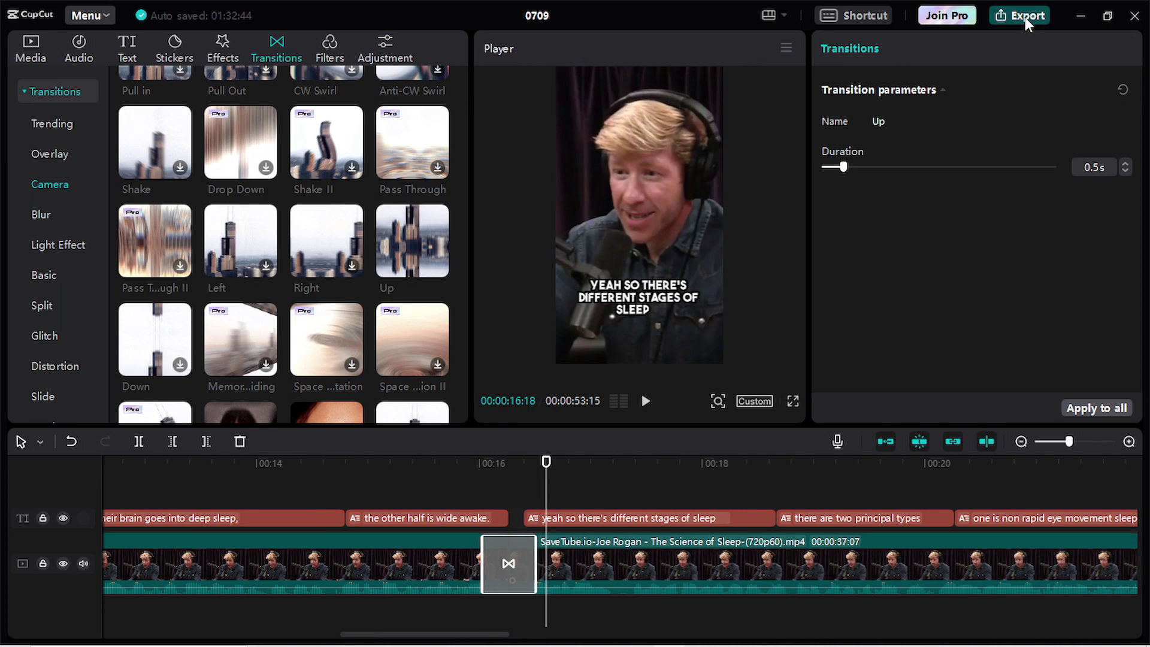
Export the project as a 1080x1920, 30fps MP4 video.
{"action": "left_click", "coordinate": [1025, 17]}
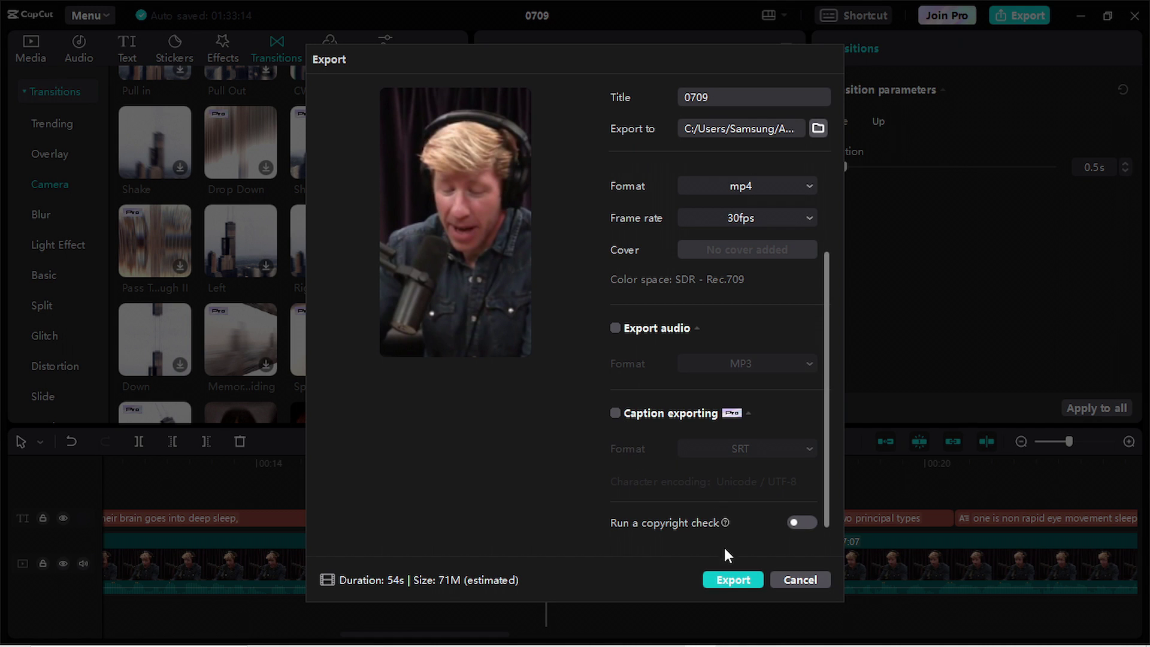
{"action": "left_click", "coordinate": [723, 580]}
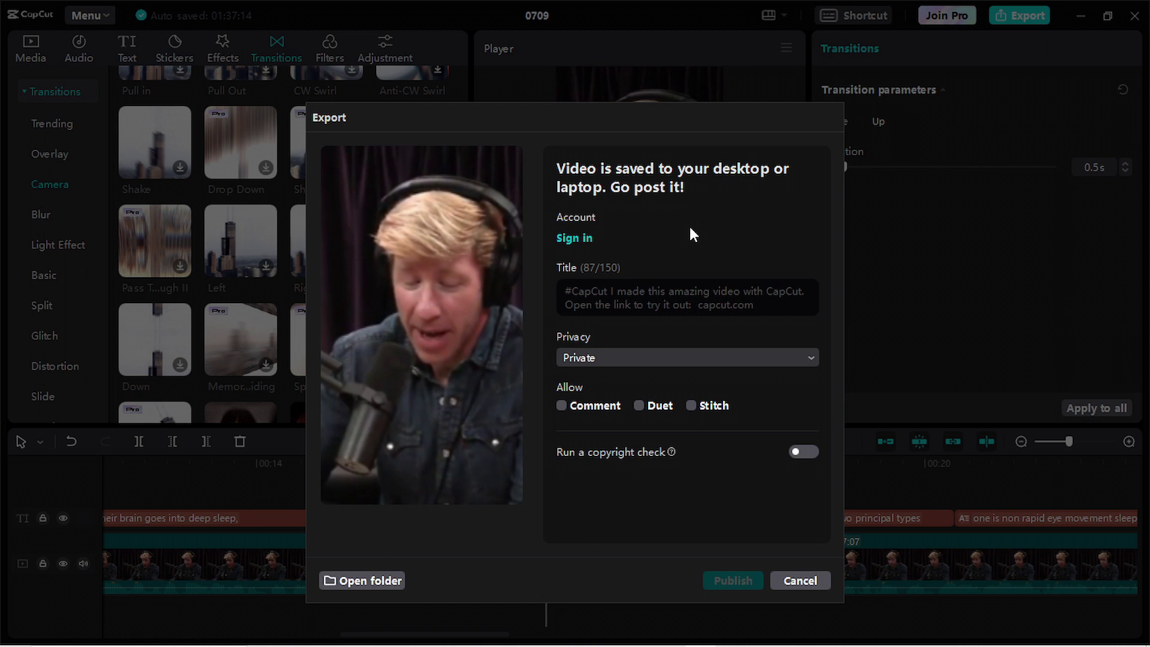
Dismiss the export completion dialog to return to the editor.
{"action": "left_click", "coordinate": [800, 580]}
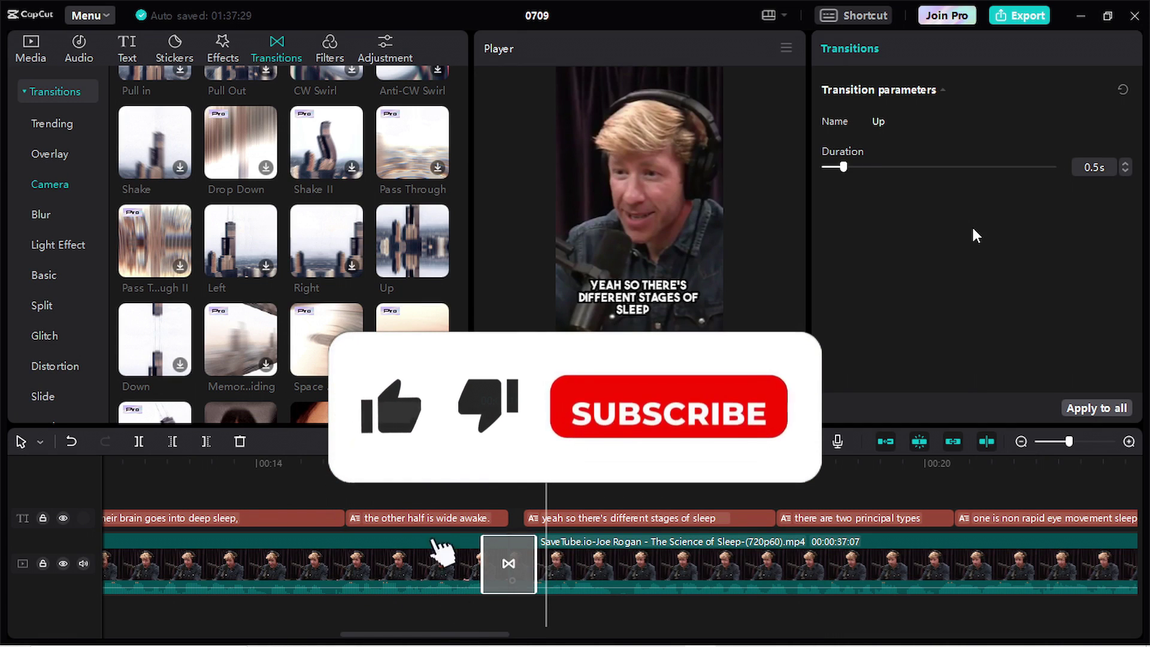